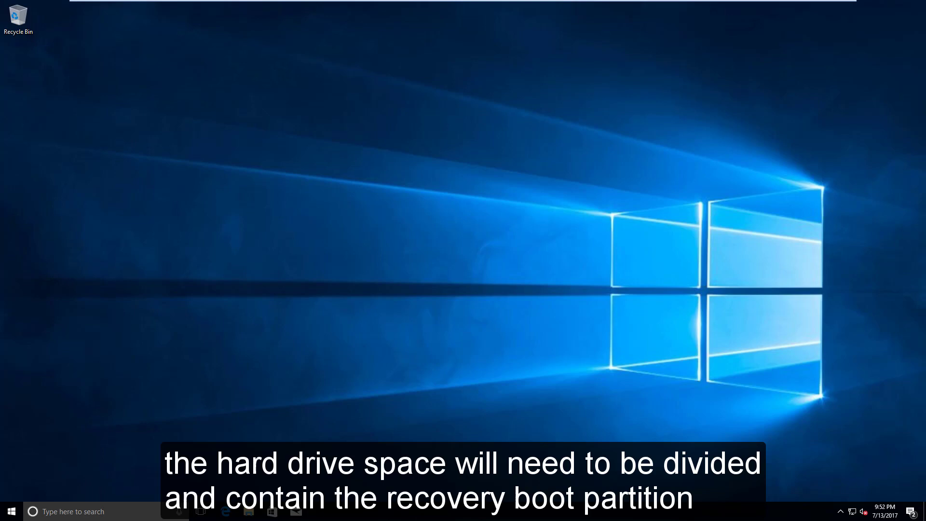
Search 'disk management' to open Disk Management and centre its window showing Disk 0
left_click(100, 511)
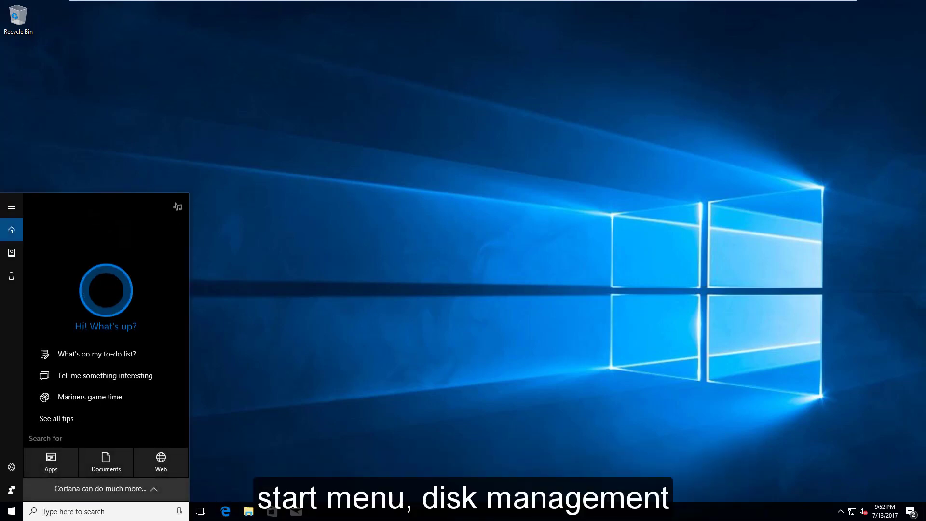
type("disk management")
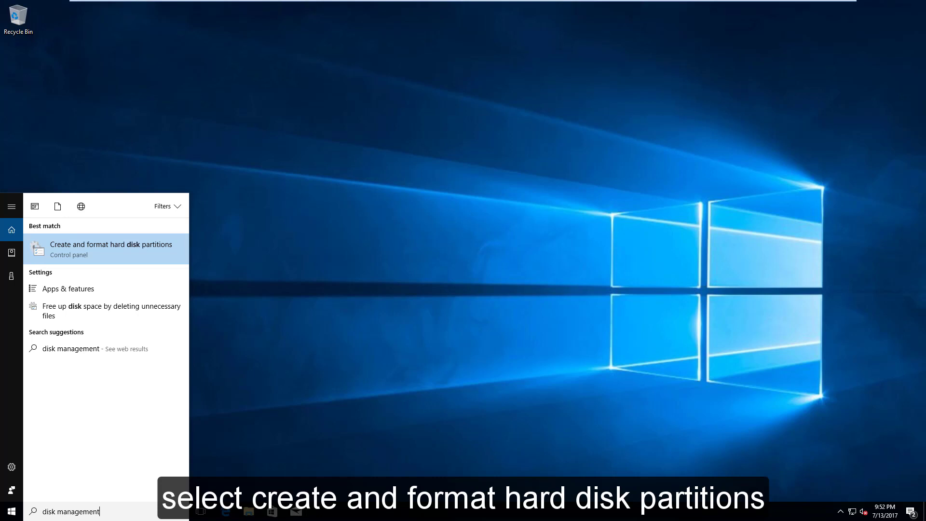
key("Return")
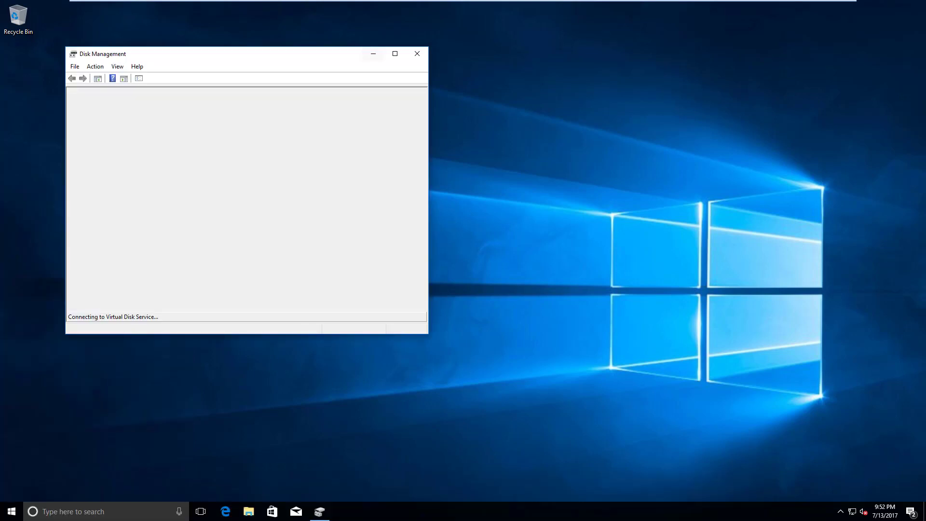
left_click_drag(344, 54, 568, 94)
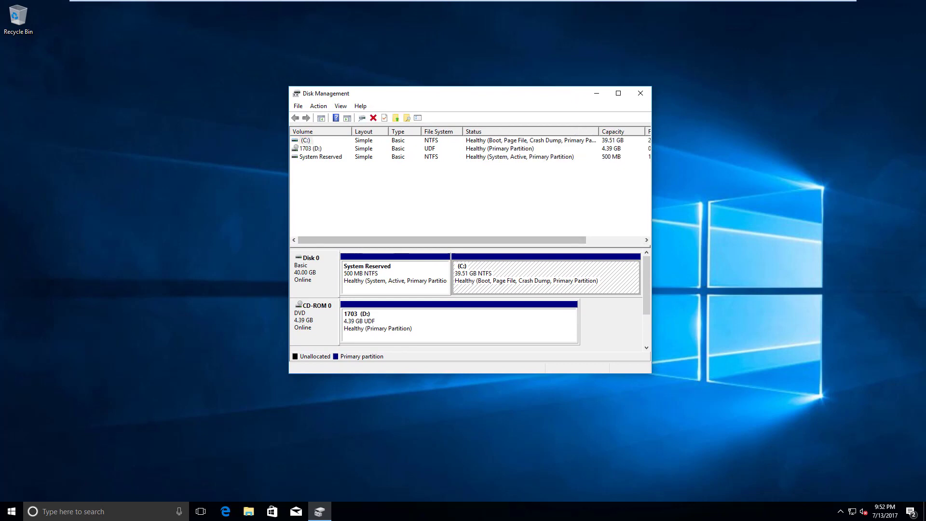
Shrink the C: partition by 6000 MB, leaving 5.86 GB unallocated on Disk 0
right_click(498, 275)
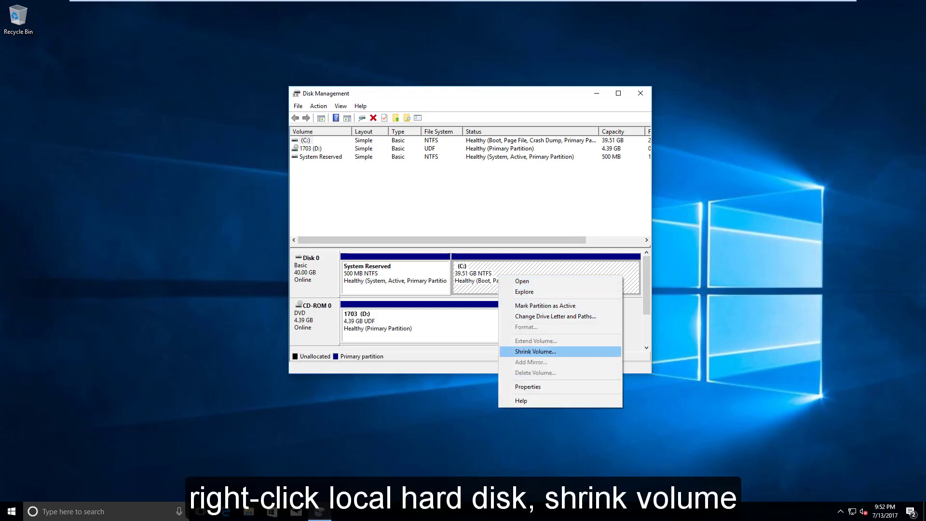
left_click(535, 352)
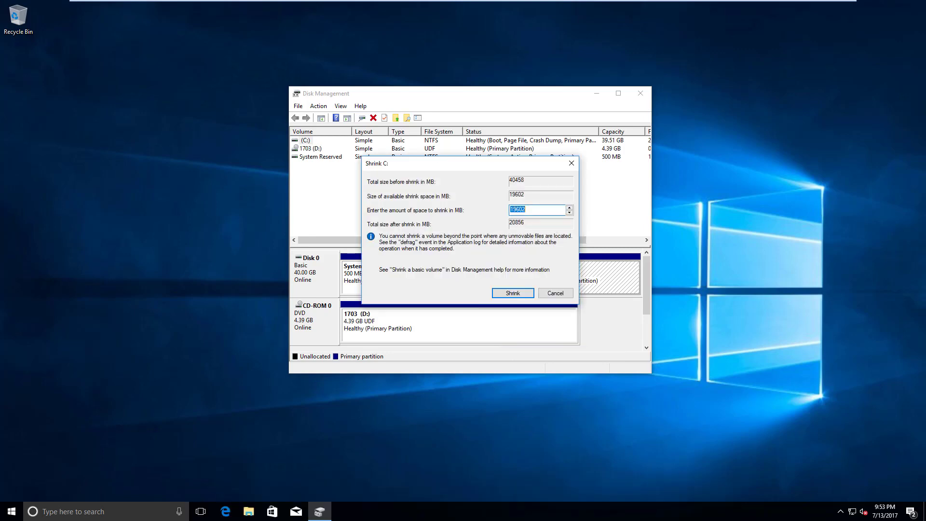
type("6000")
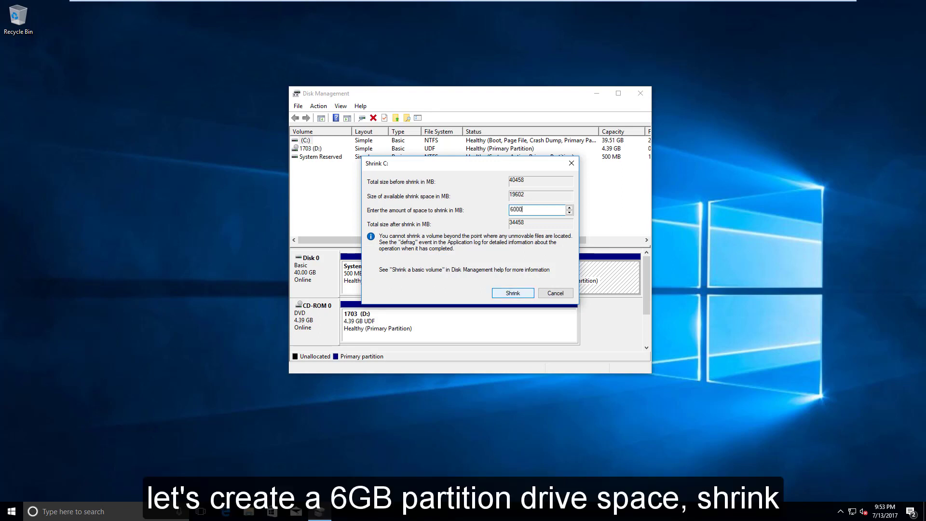
key("Return")
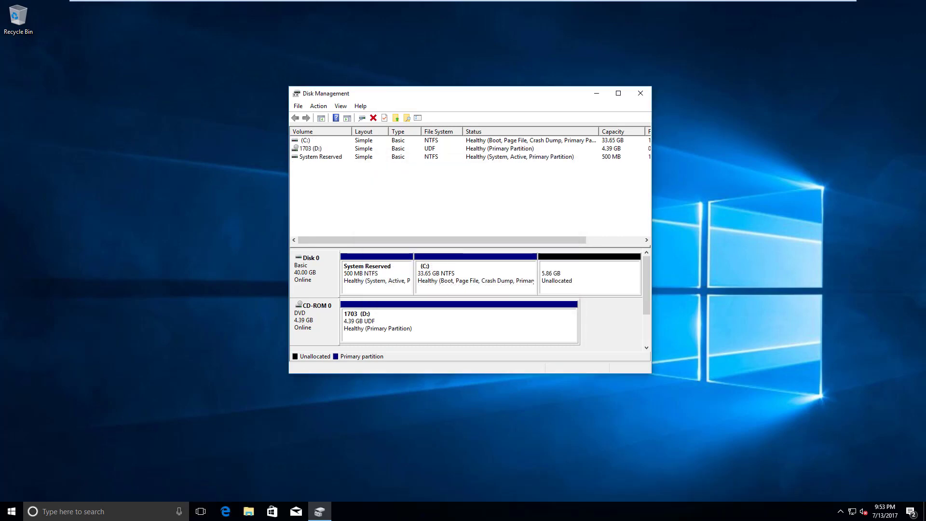
Create a 5999 MB NTFS simple volume with drive letter E, labelled 'Recovery', from the unallocated space
right_click(551, 270)
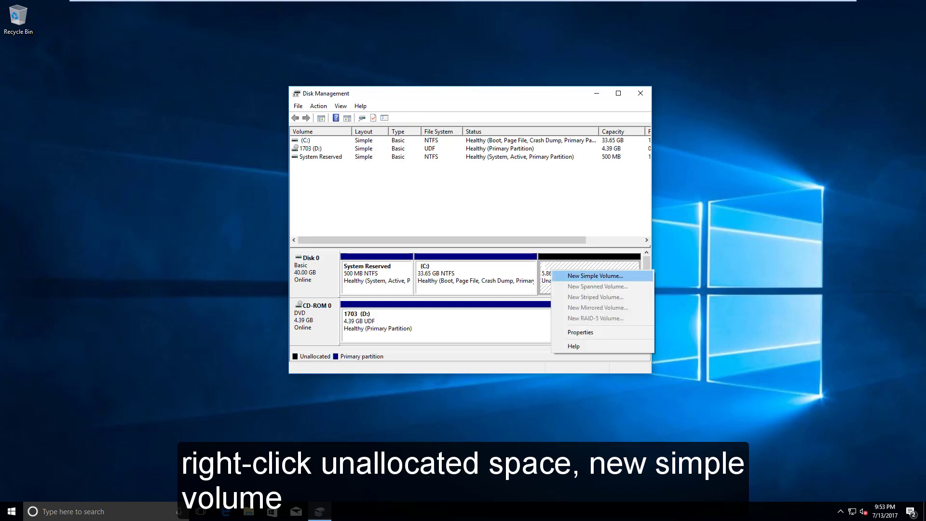
key("Return")
left_click_drag(424, 144, 467, 172)
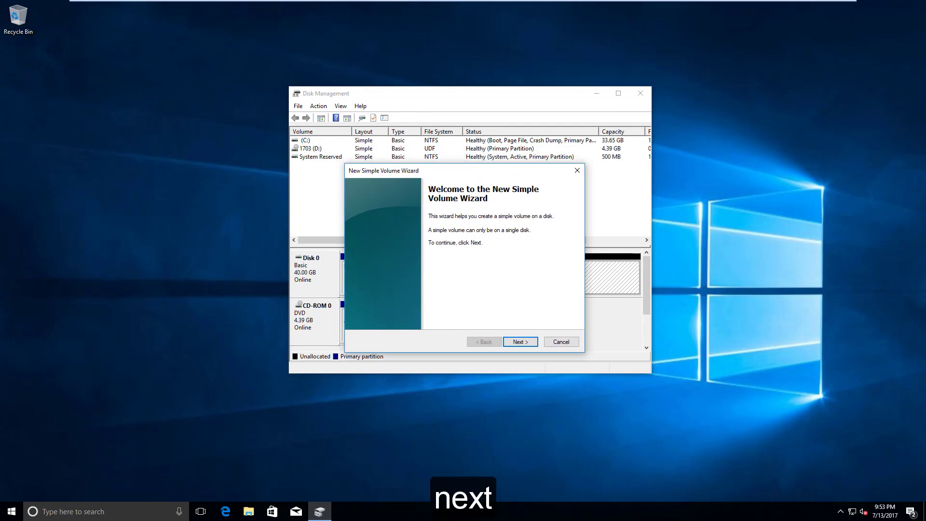
key("Return")
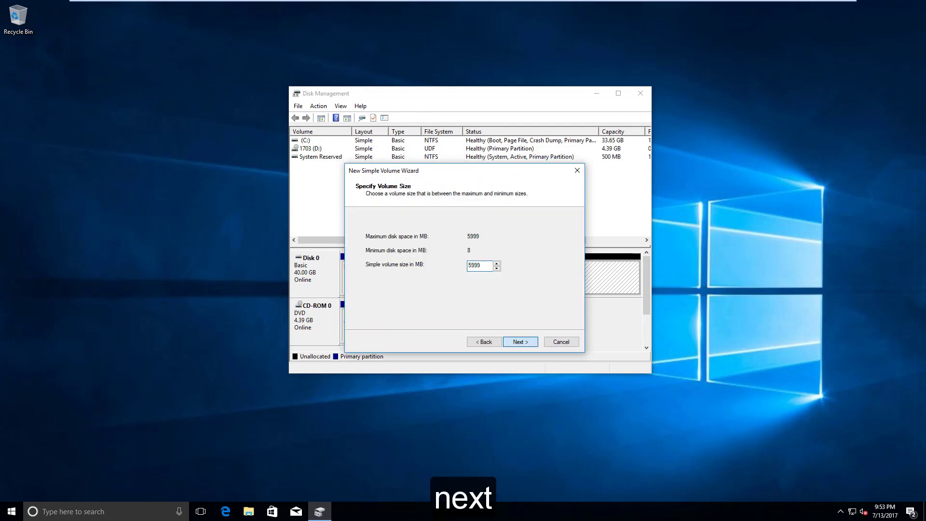
key("Return")
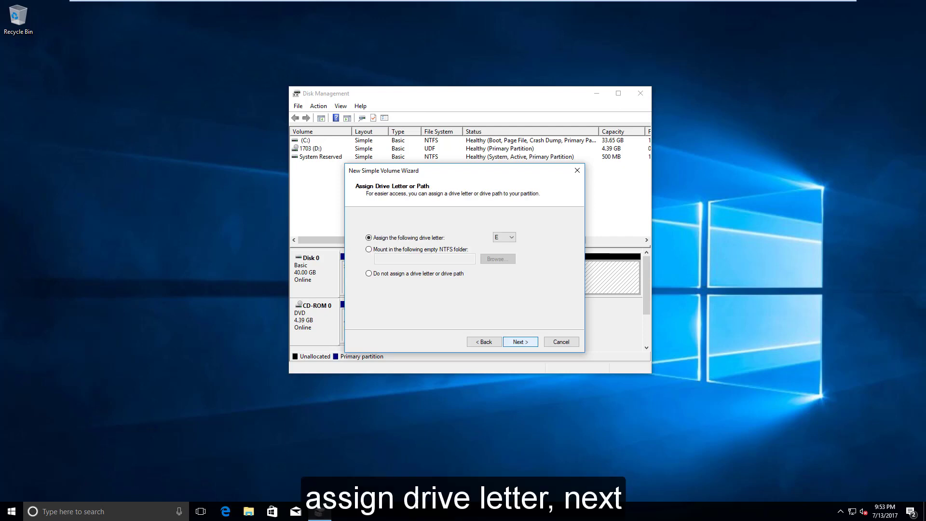
key("Return")
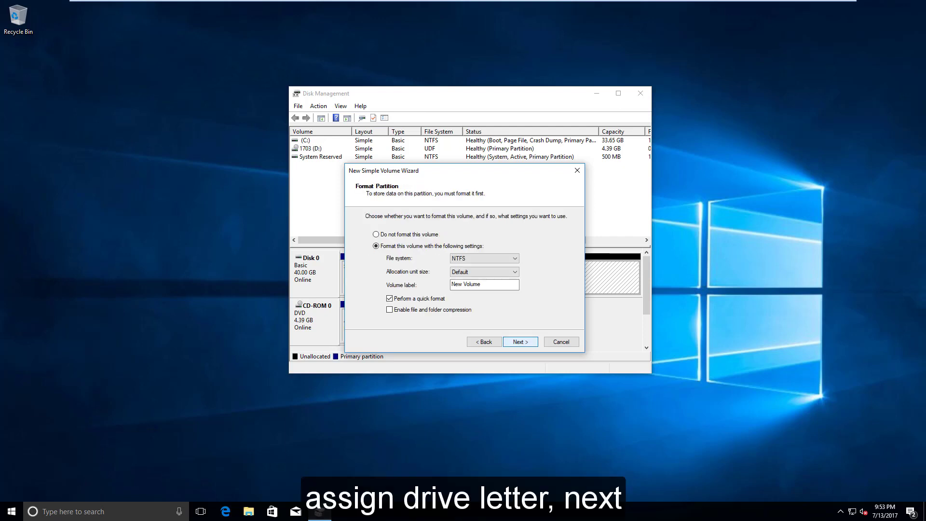
left_click_drag(484, 285, 450, 285)
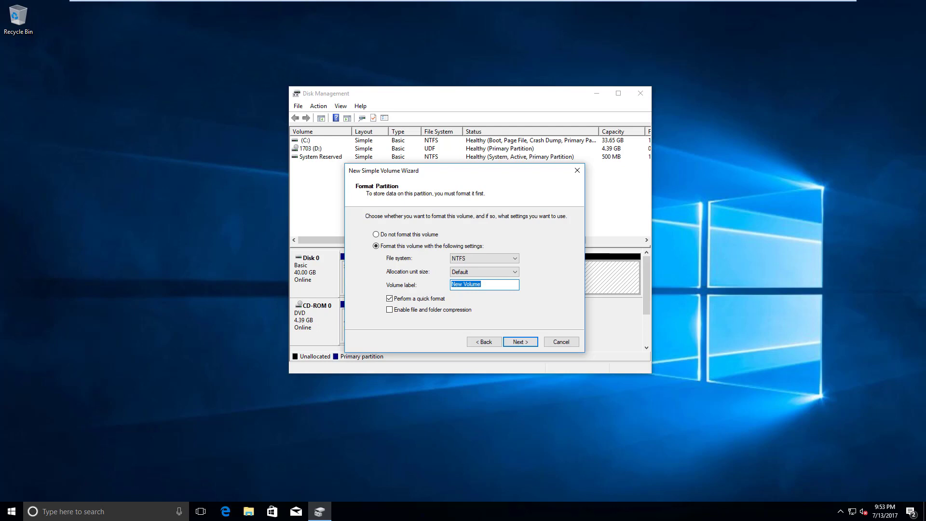
type("Recovery")
key("Return")
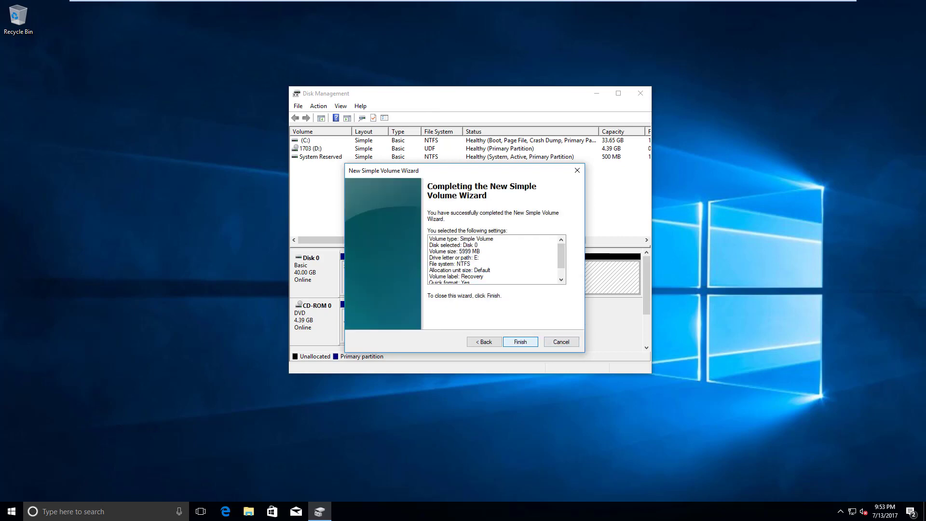
key("Return")
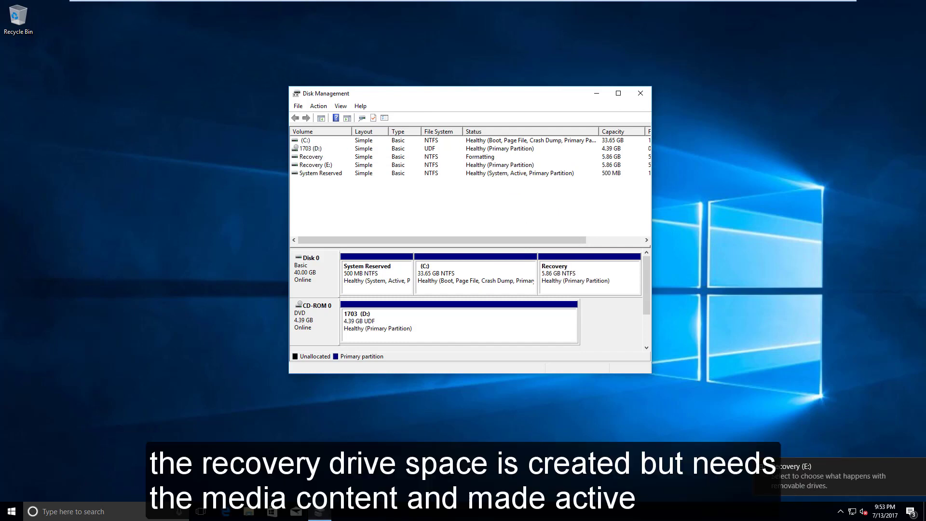
Copy all files from DVD Drive (D:) onto the Recovery (E:) drive
left_click(248, 511)
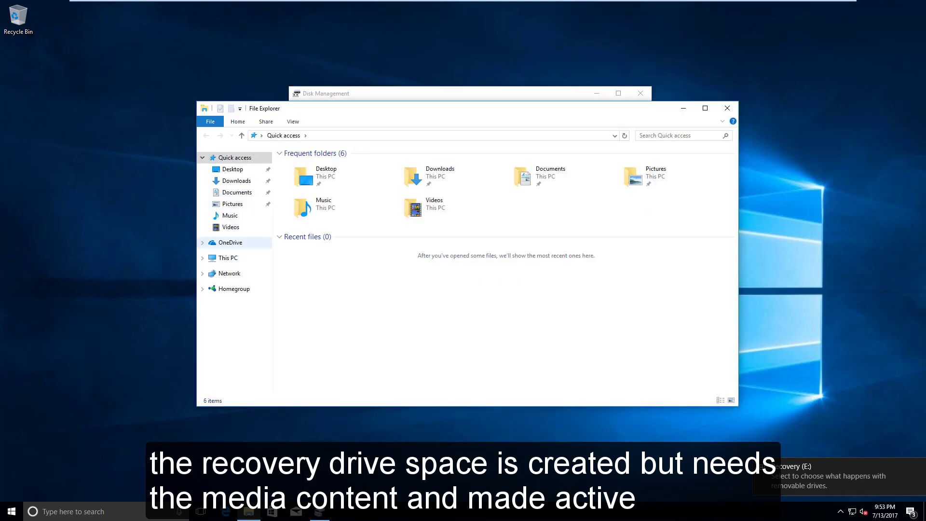
left_click(228, 257)
left_click(585, 240)
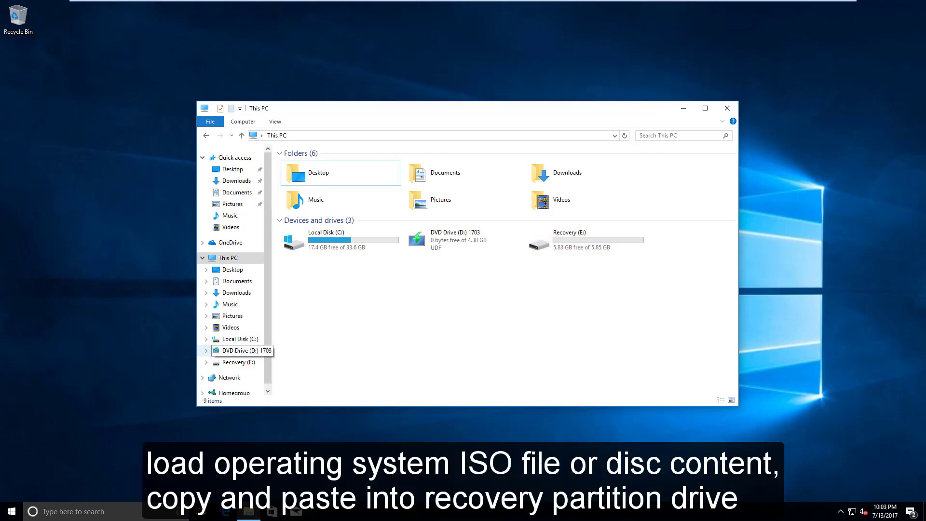
left_click(240, 350)
key("ctrl+a")
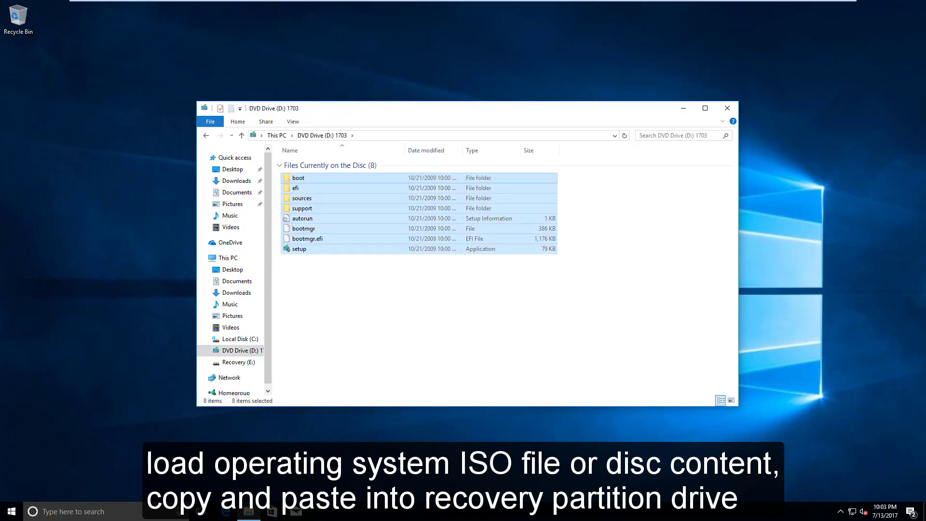
left_click(277, 135)
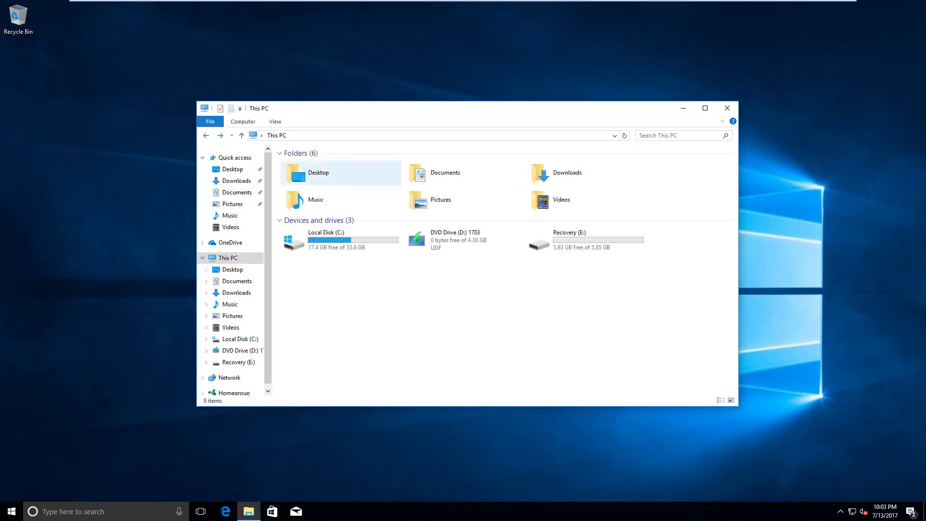
double_click(573, 240)
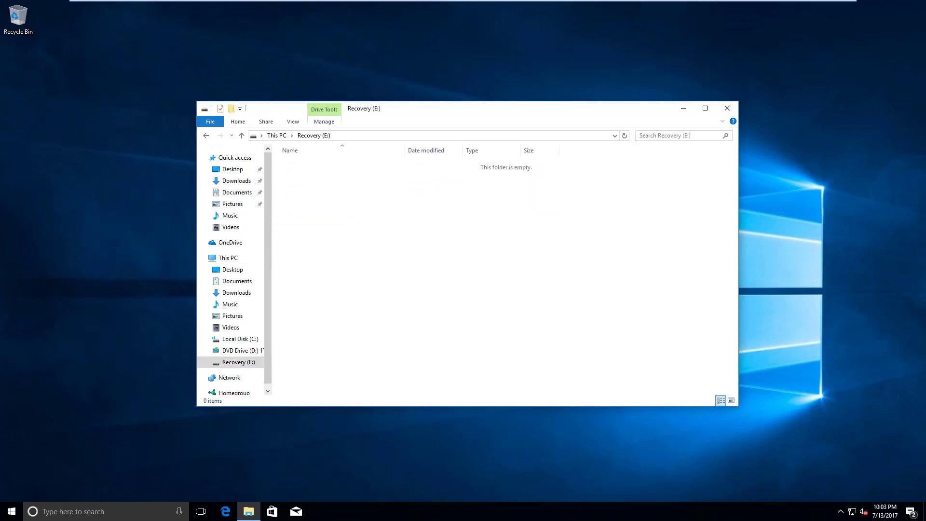
key("ctrl+v")
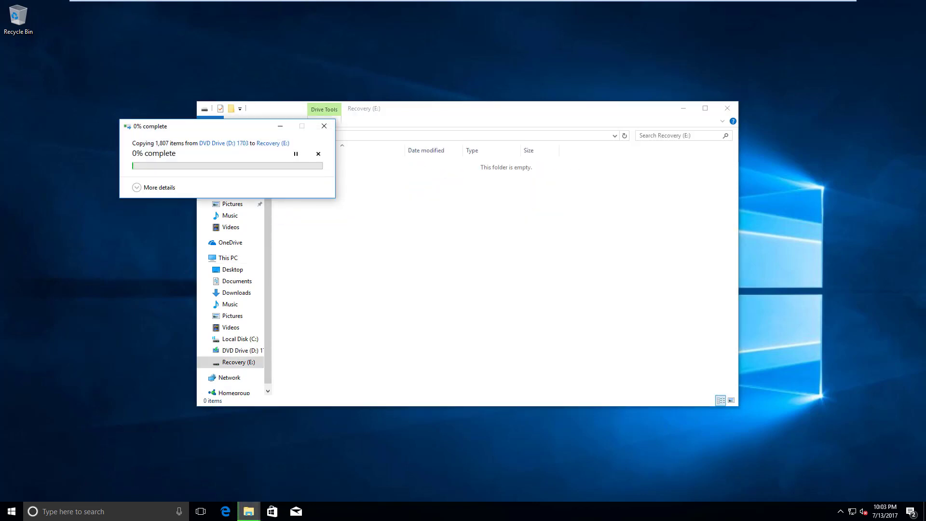
left_click_drag(235, 134, 523, 220)
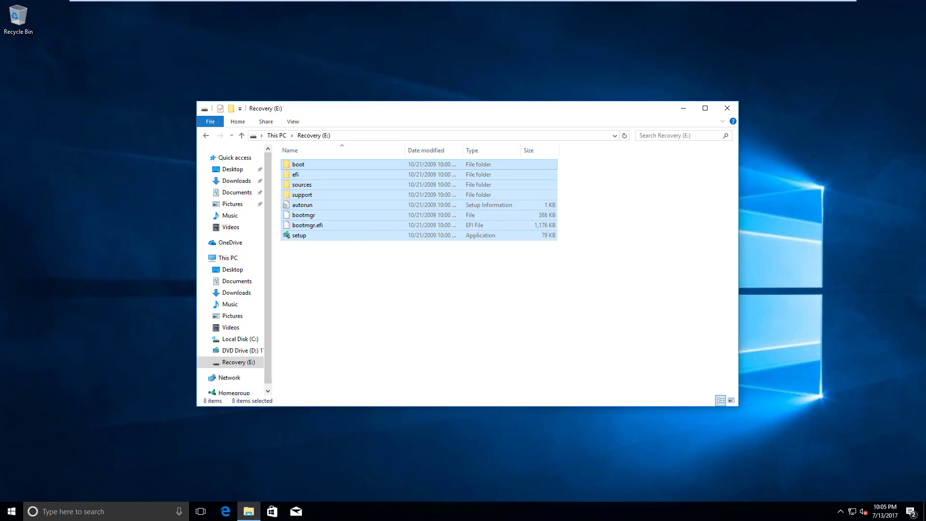
left_click(371, 294)
Check drive space in This PC and eject the installation disc
left_click(205, 136)
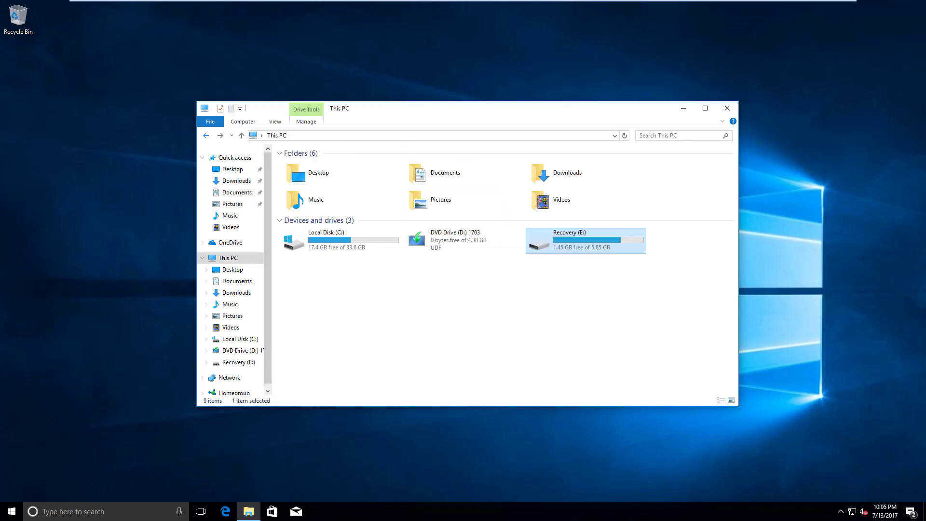
left_click(424, 294)
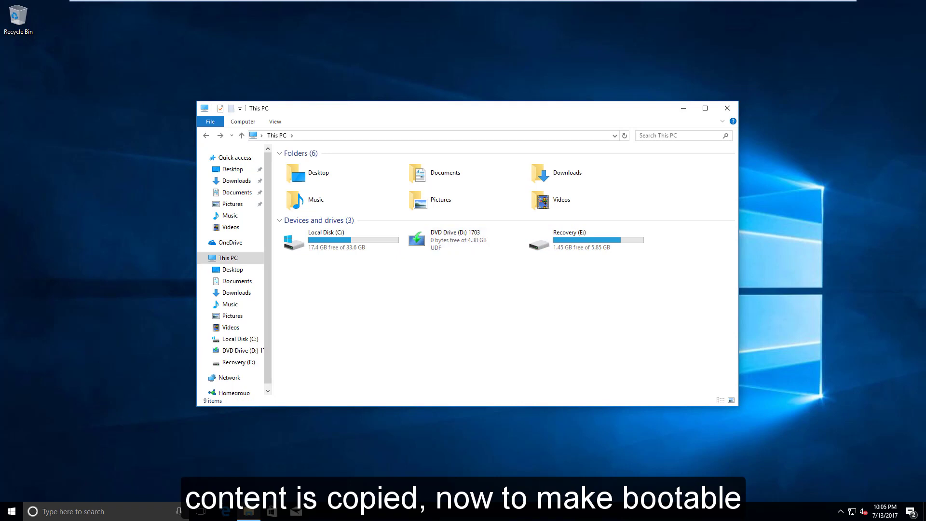
right_click(427, 241)
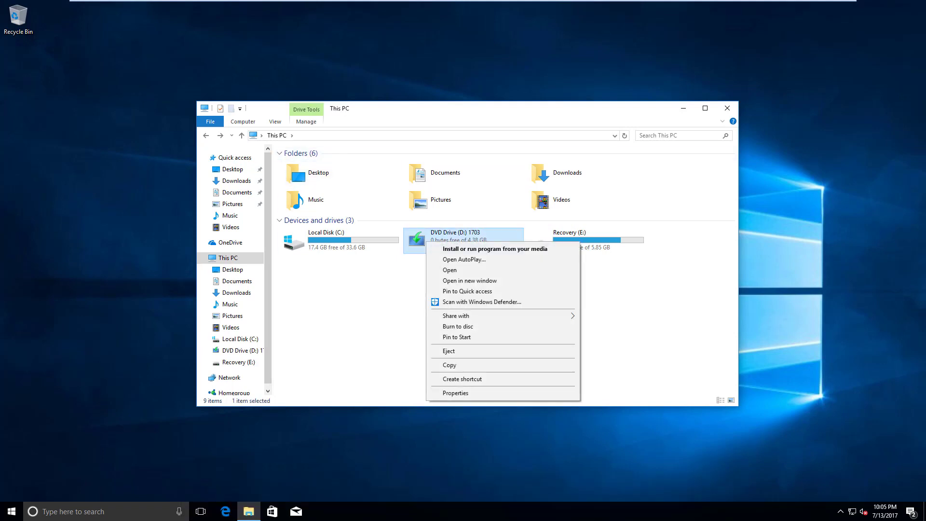
left_click(448, 351)
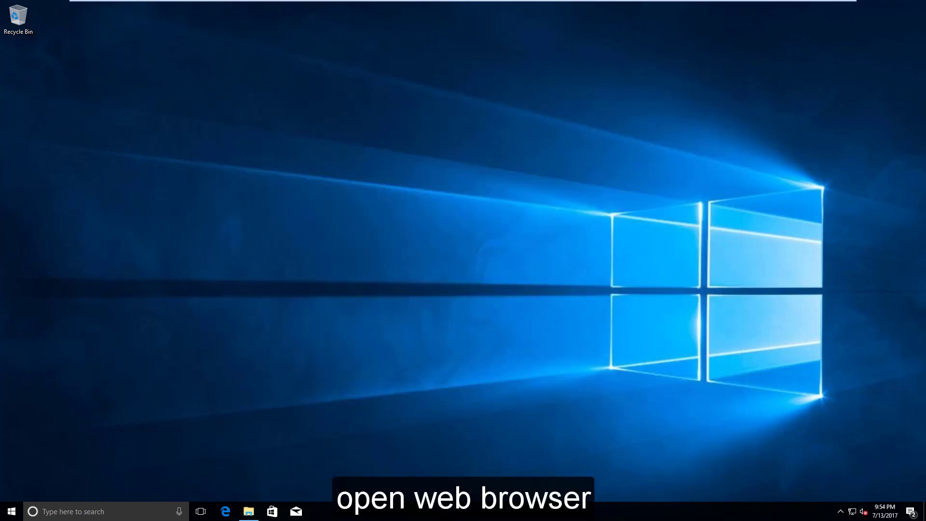
Launch Internet Explorer and review the EasyBCD page's free Non-commercial download option on neosmart.net
left_click(72, 512)
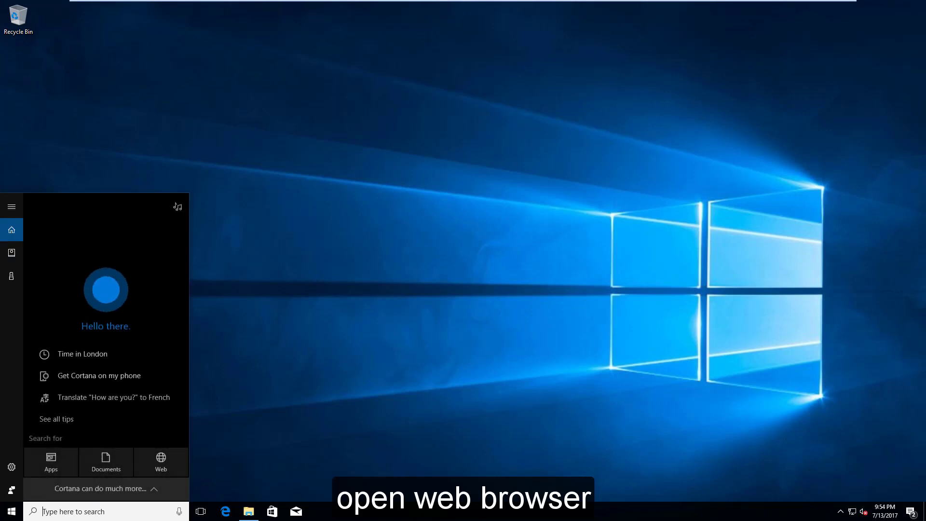
type("internet explorer")
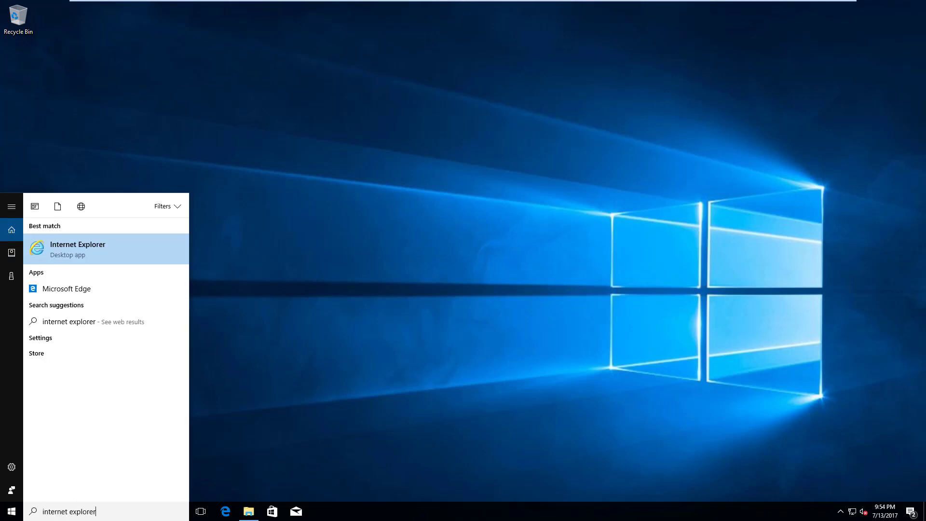
key("Return")
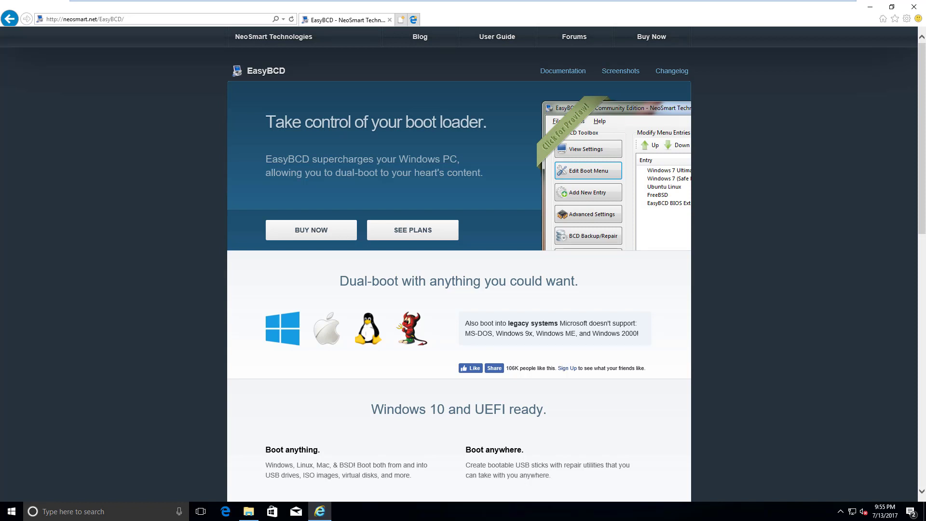
scroll(463, 264, "down", 4)
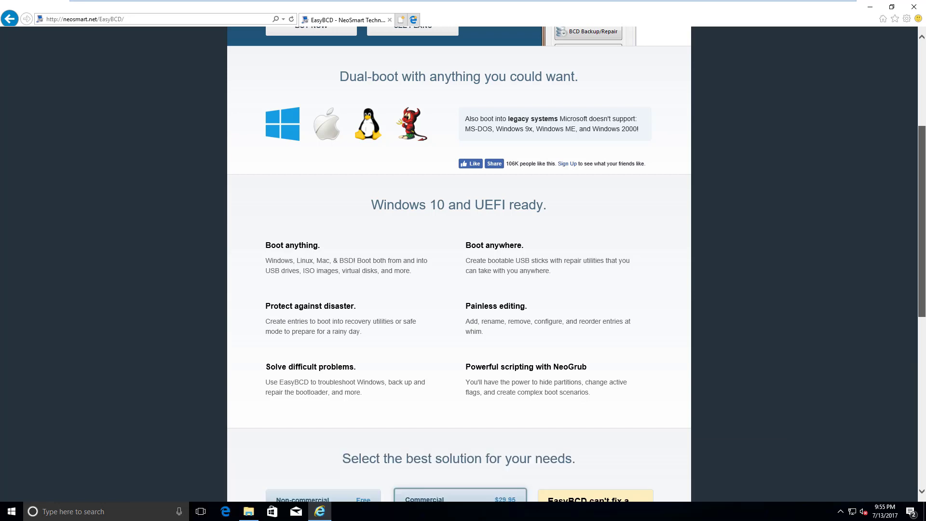
scroll(463, 264, "down", 6)
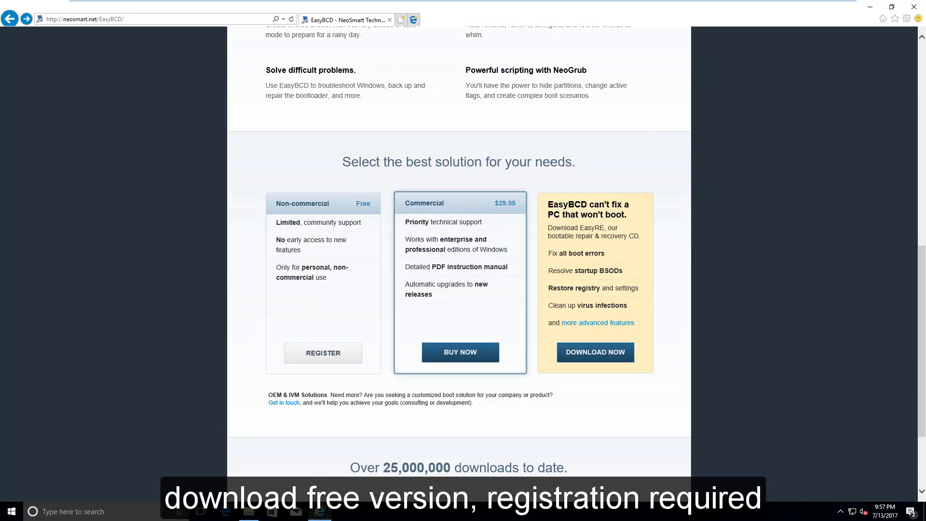
scroll(459, 263, "up", 10)
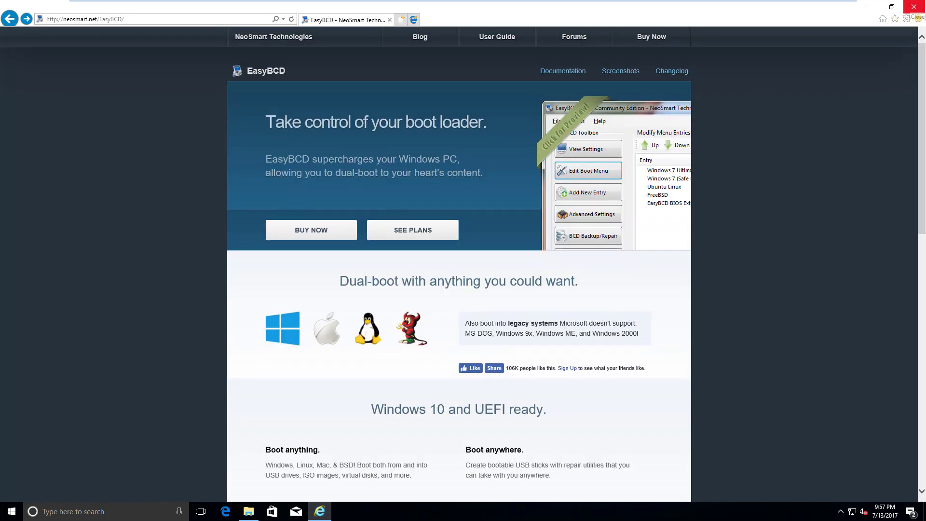
Close the browser and run the EasyBCD 2.3 installer from the zip in Downloads
left_click(913, 7)
left_click(248, 511)
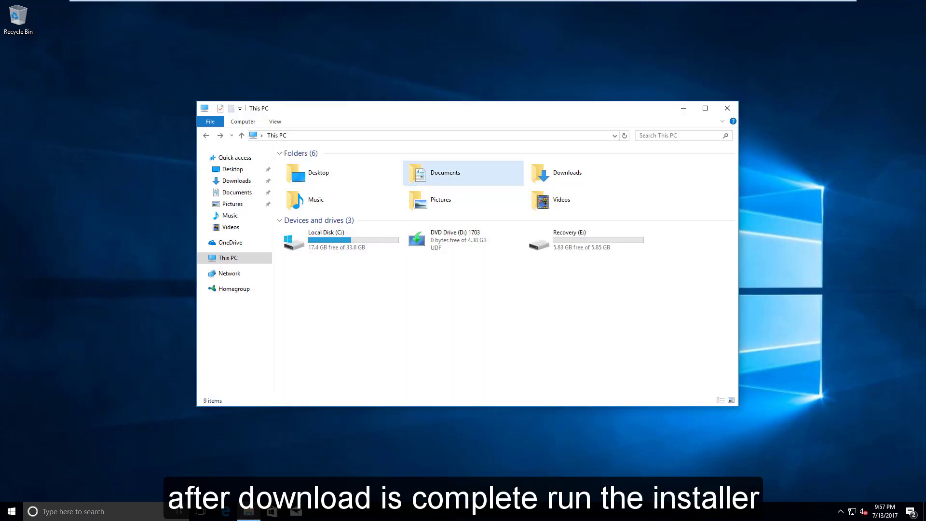
double_click(559, 173)
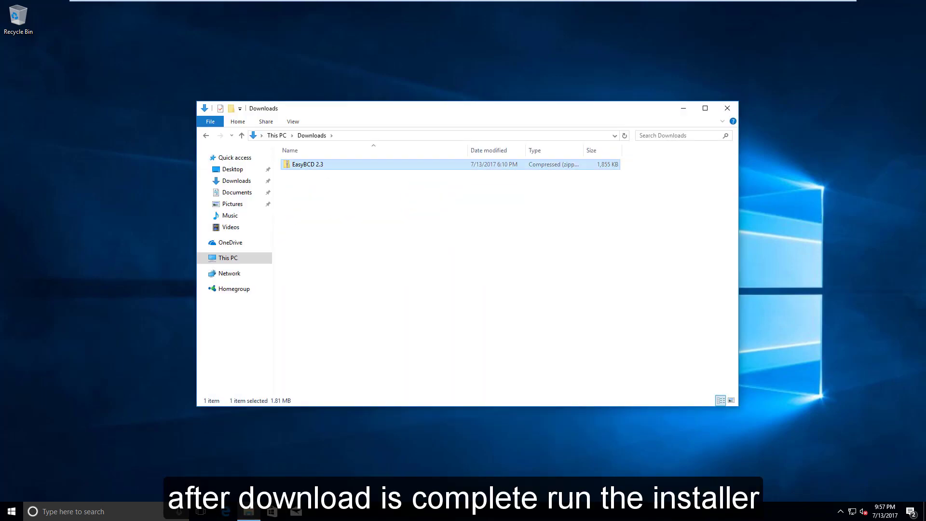
double_click(307, 164)
double_click(308, 164)
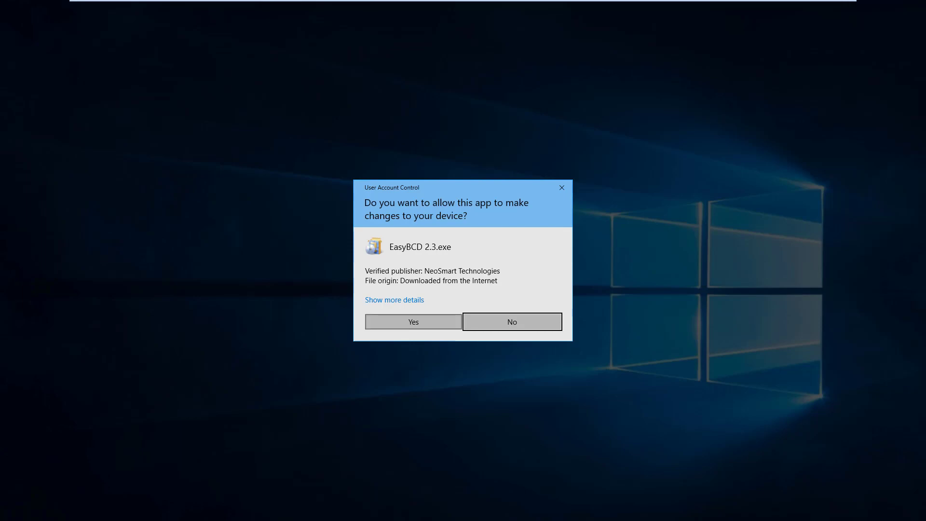
Install EasyBCD 2.3 with both components including the desktop shortcut, and launch it in English
left_click(413, 321)
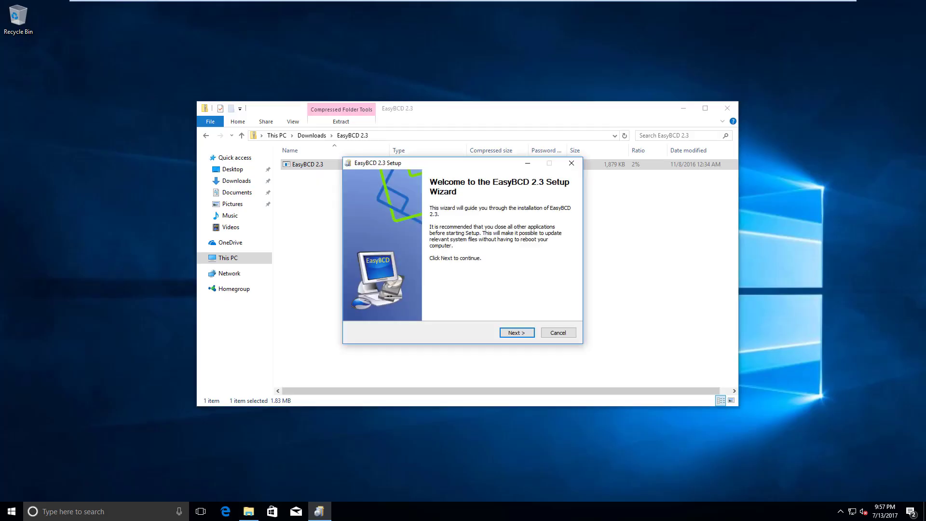
left_click(516, 333)
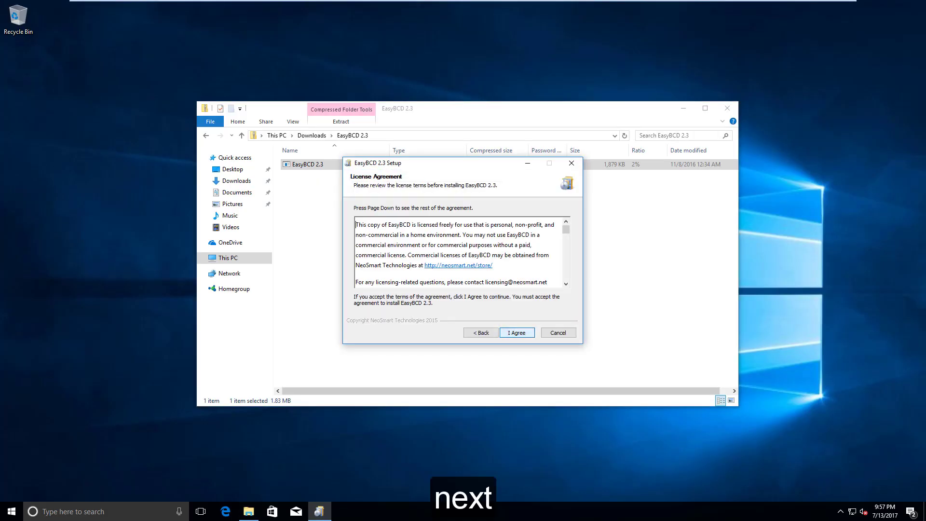
left_click(727, 108)
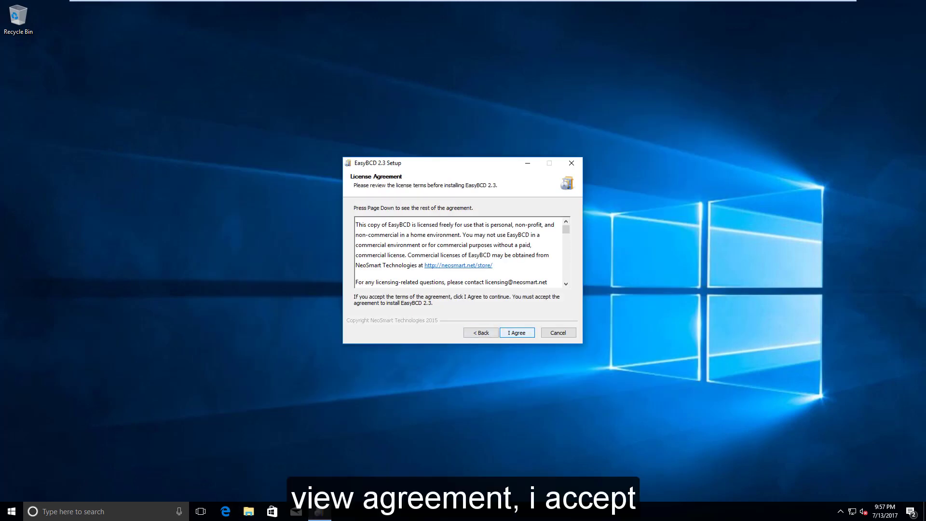
left_click(516, 333)
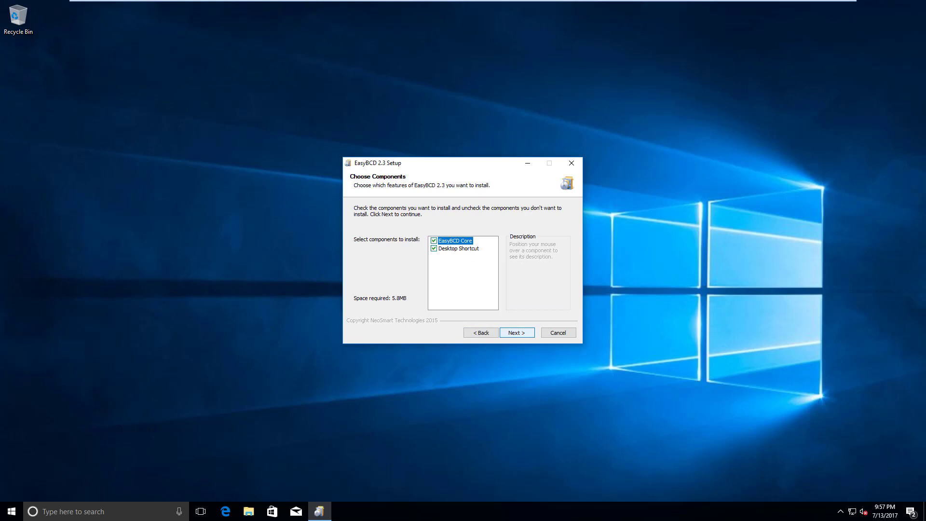
left_click(517, 332)
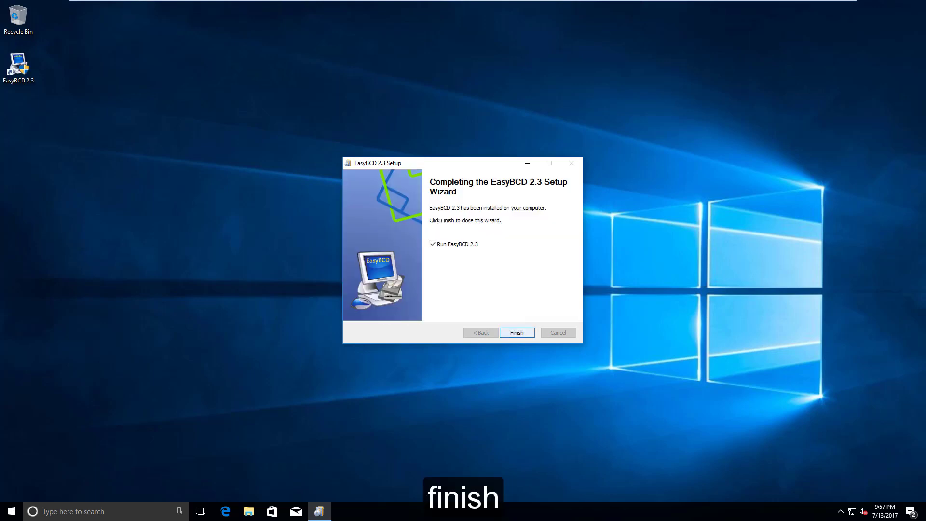
key("Return")
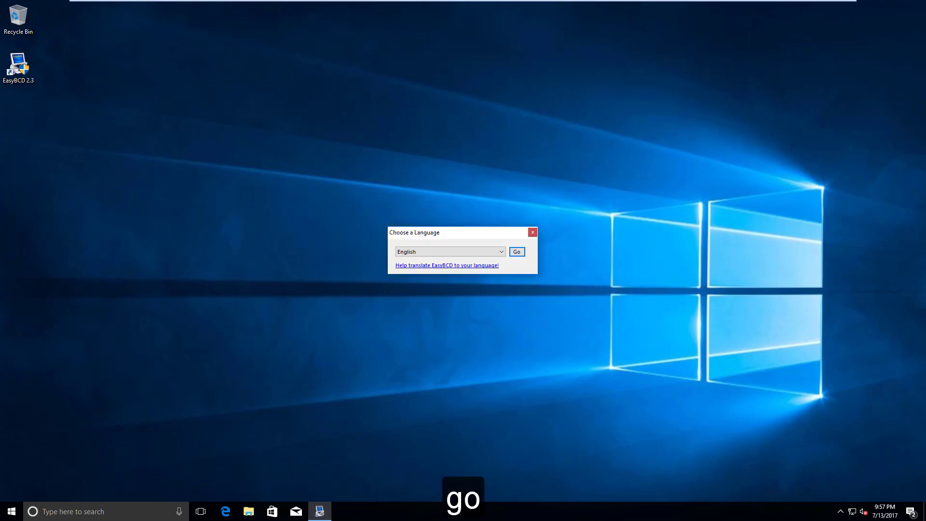
left_click(516, 251)
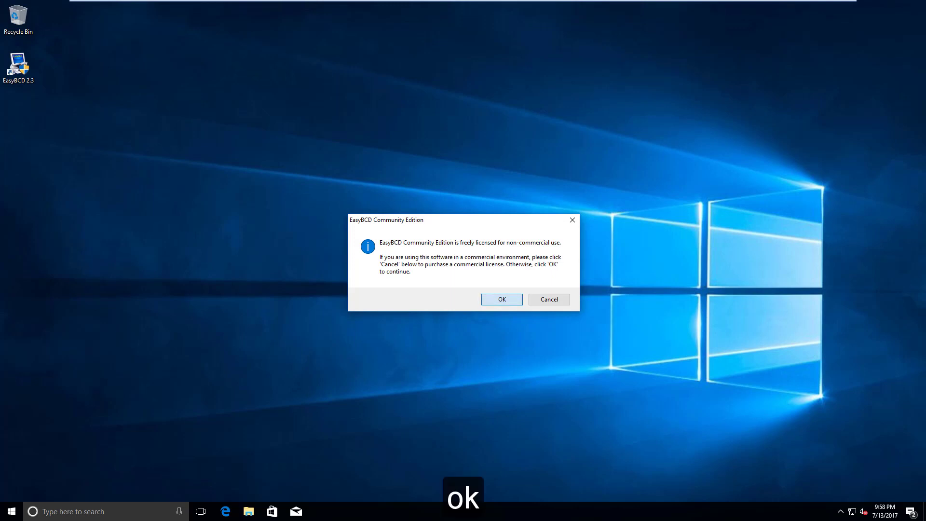
Dismiss the Community Edition licence notice and go to Add New Entry
left_click(502, 299)
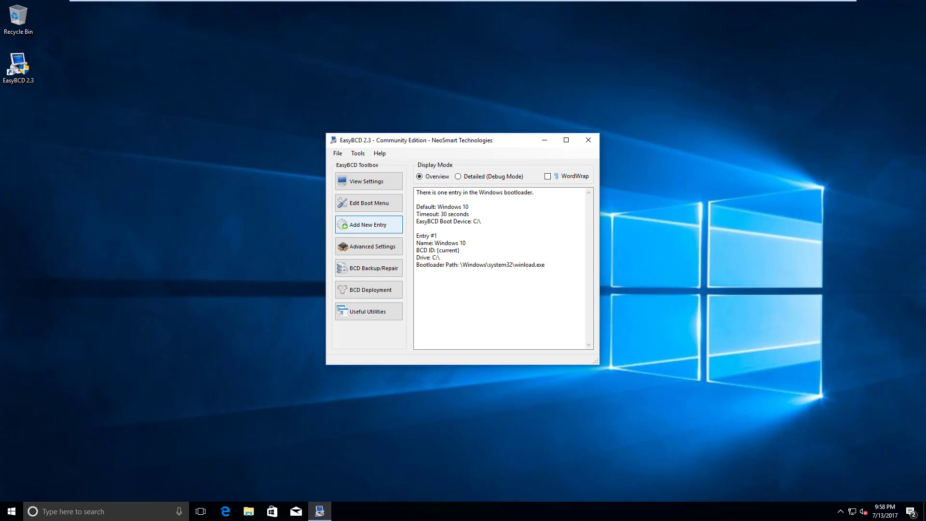
left_click(368, 225)
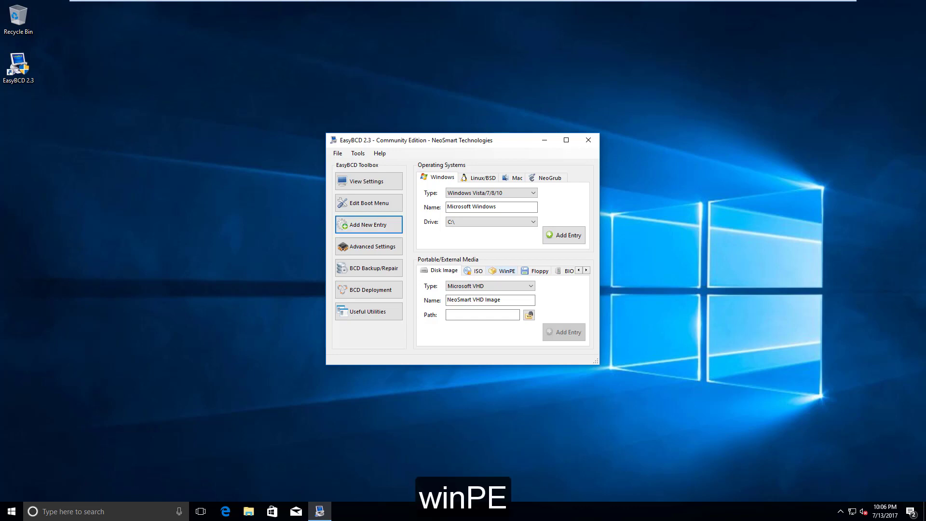
Set up a WinPE entry pointing to the image E:\sources\boot.wim
left_click(502, 270)
left_click(529, 315)
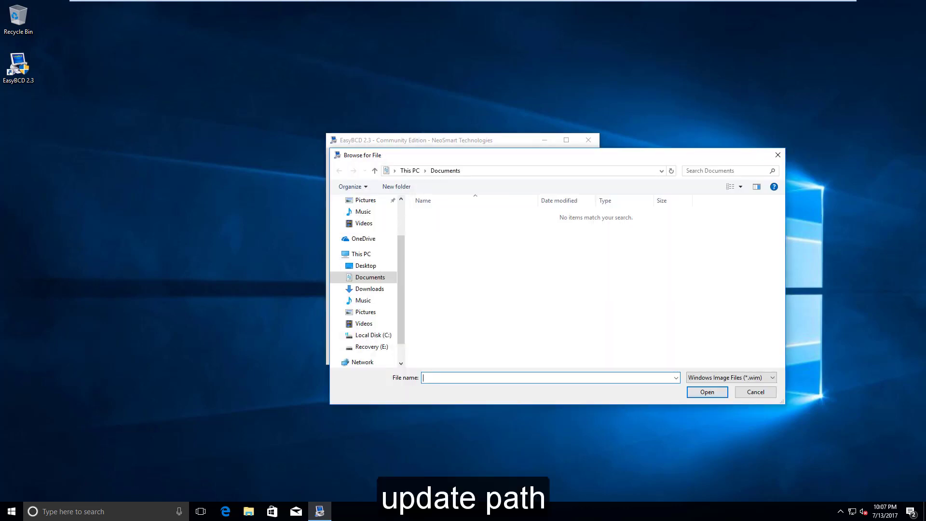
left_click_drag(519, 157, 433, 114)
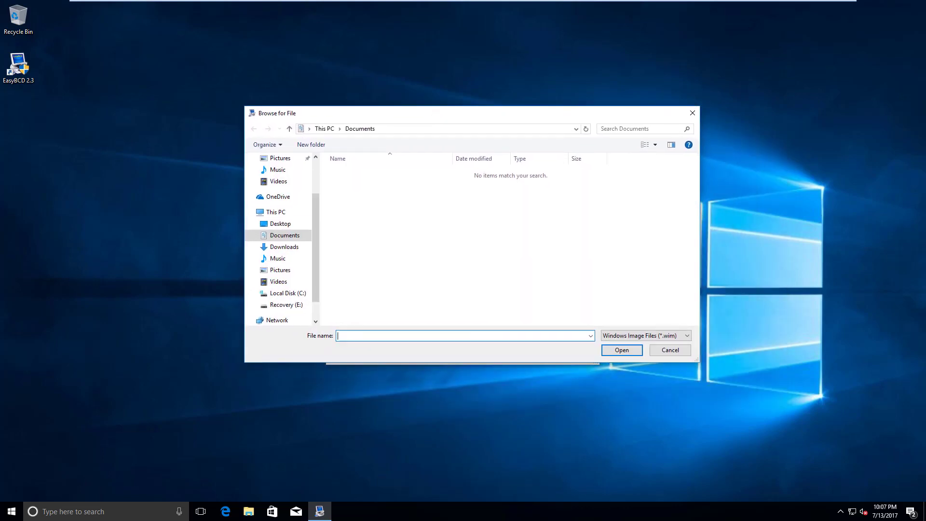
left_click(275, 212)
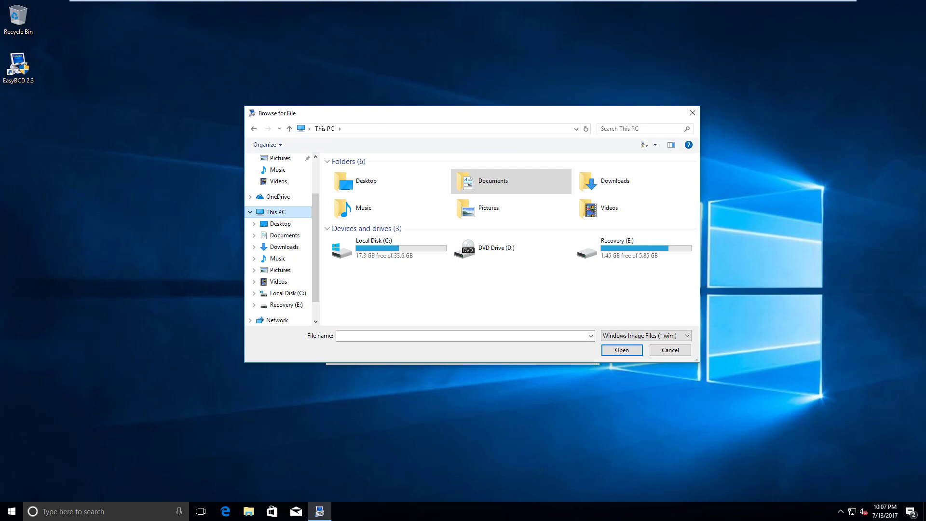
left_click(627, 248)
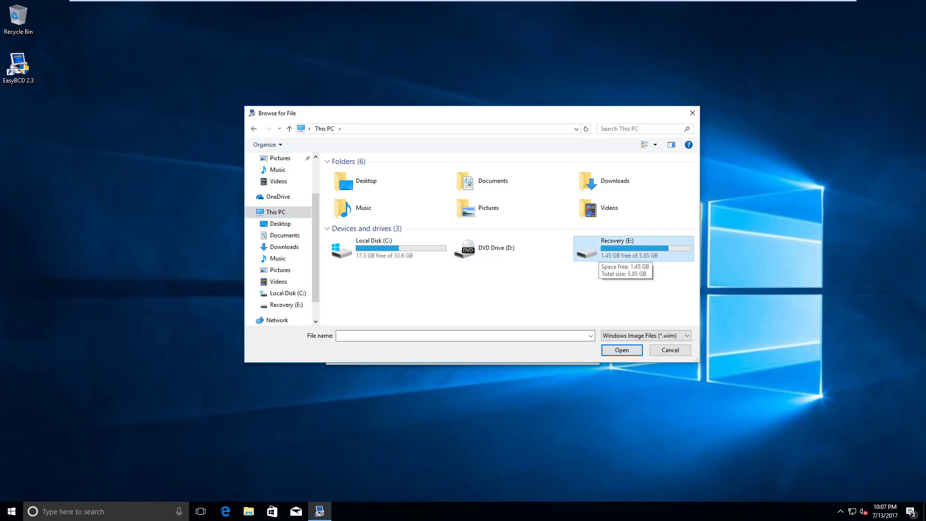
double_click(600, 252)
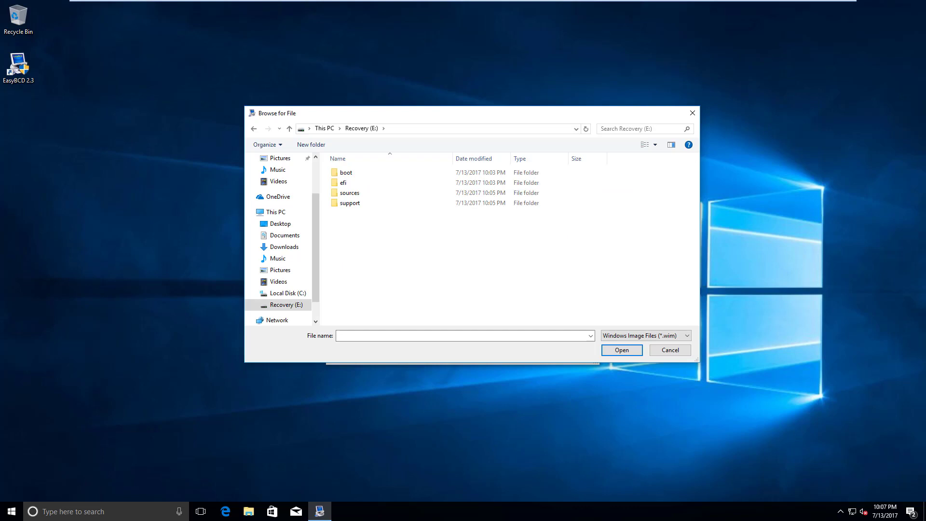
double_click(350, 192)
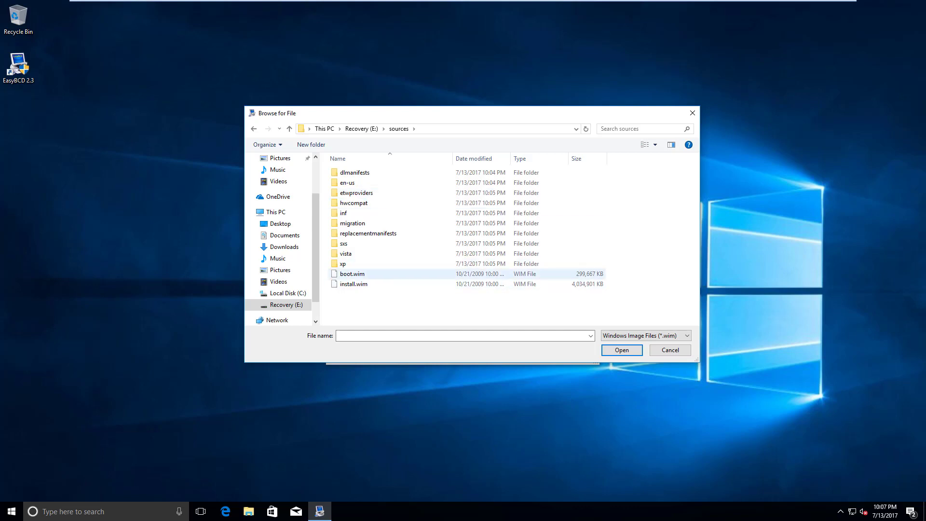
left_click(352, 273)
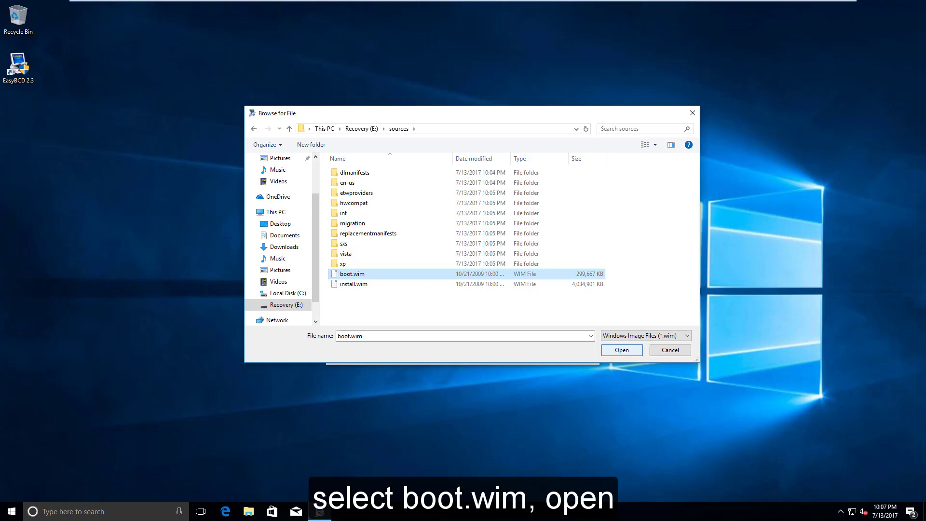
key("Return")
Name the WinPE entry 'Recovery' and add it to the boot menu
left_click_drag(498, 300, 446, 300)
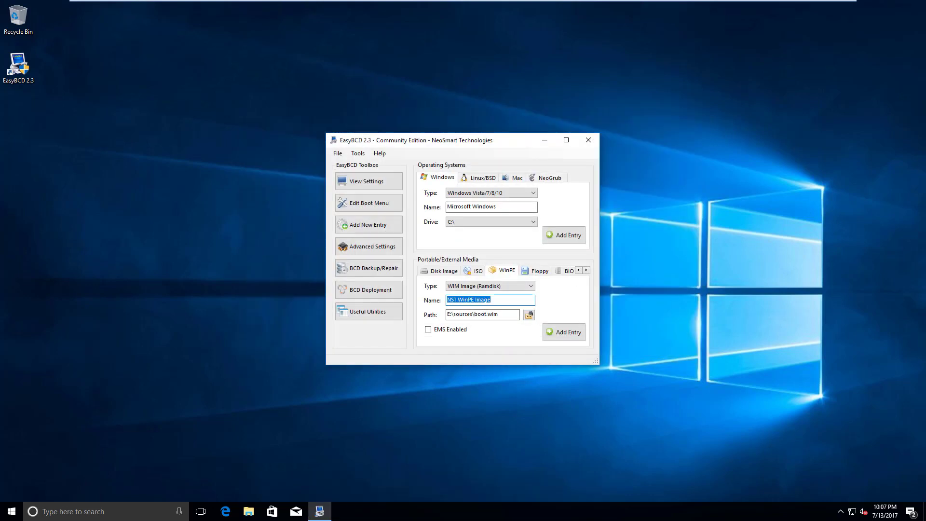
type("Recovery")
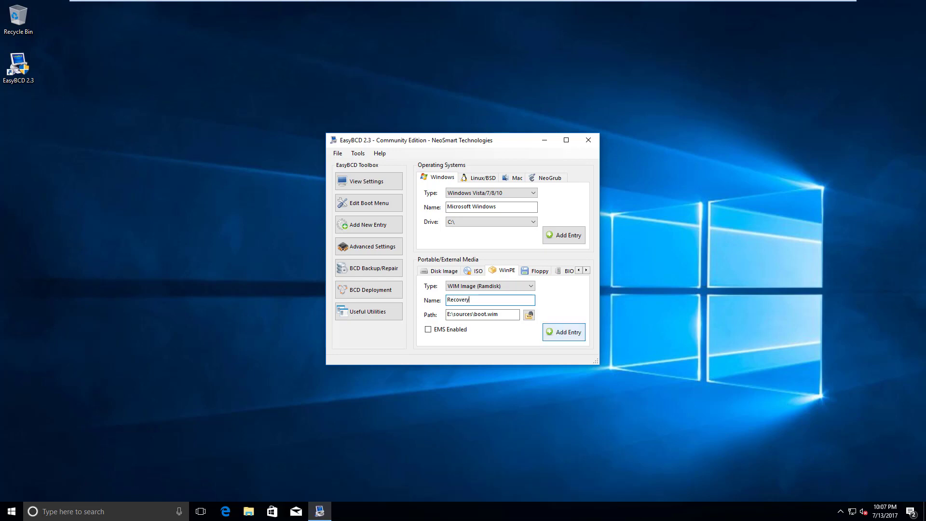
left_click(564, 332)
Verify in Edit Boot Menu that Windows 10 is default, Recovery second, countdown 30 seconds
left_click(368, 203)
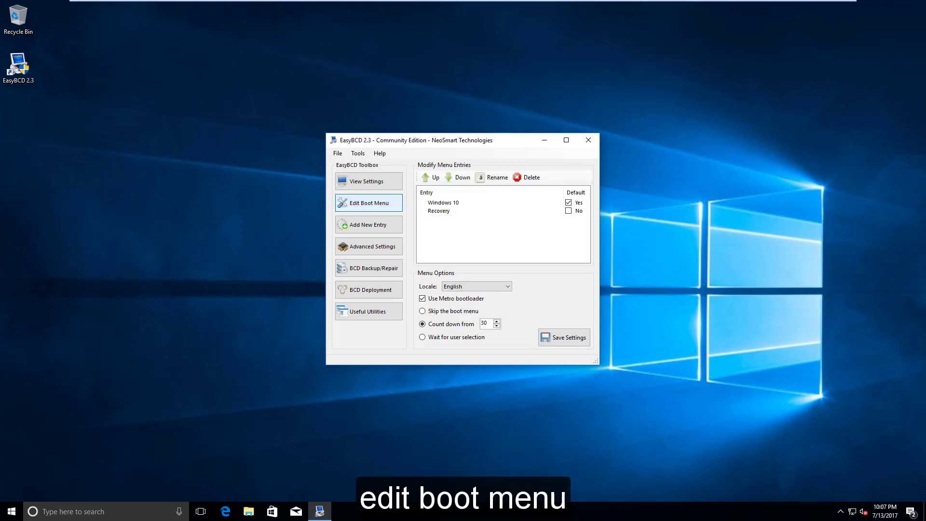
left_click(439, 210)
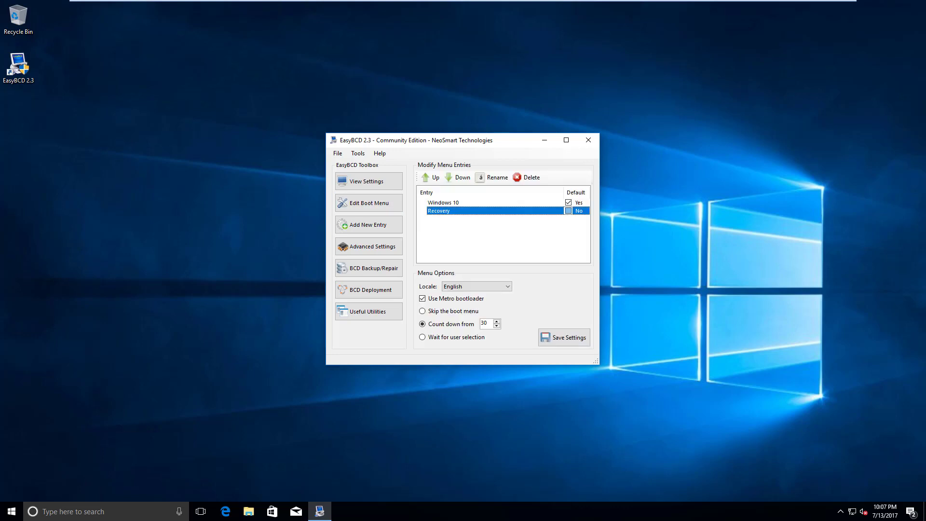
left_click(487, 236)
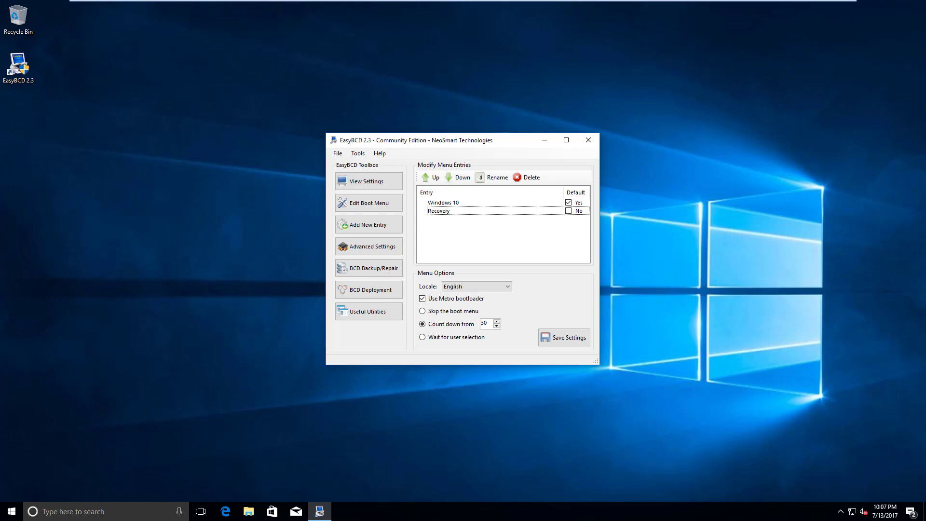
double_click(484, 323)
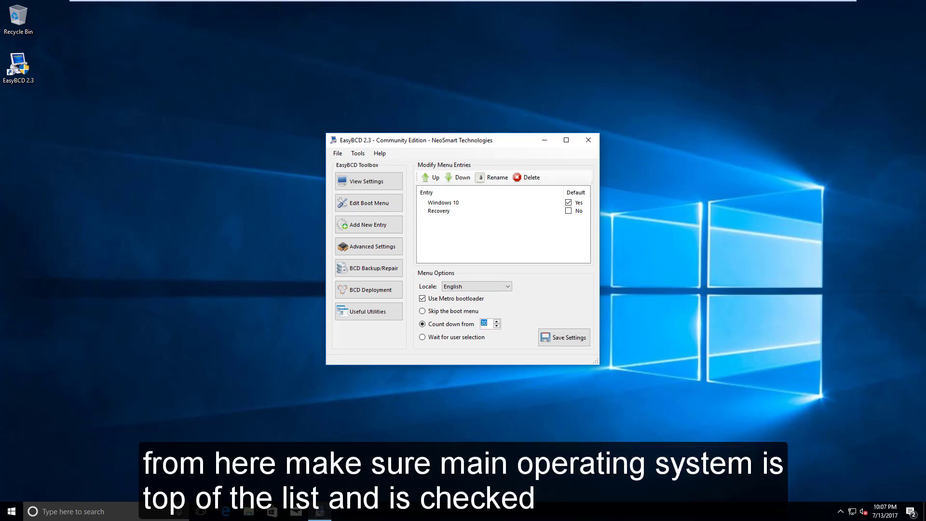
left_click(488, 323)
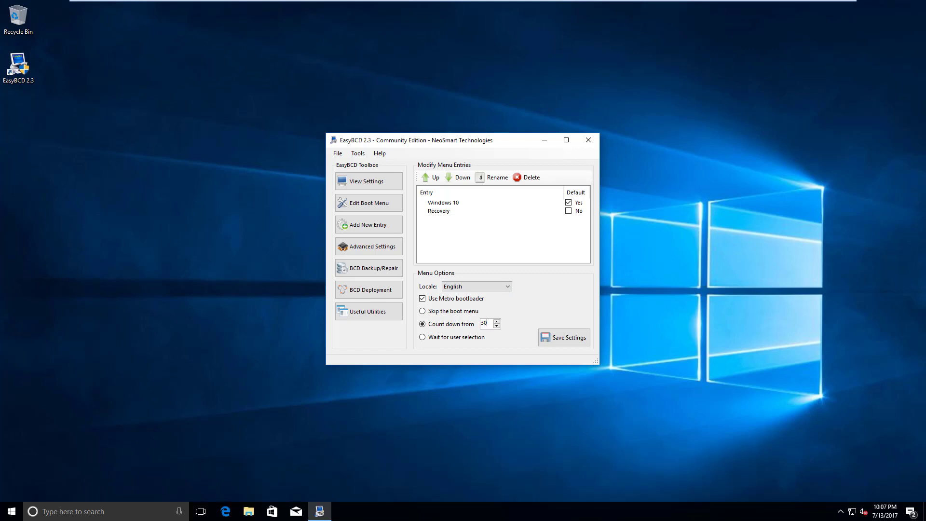
left_click(96, 511)
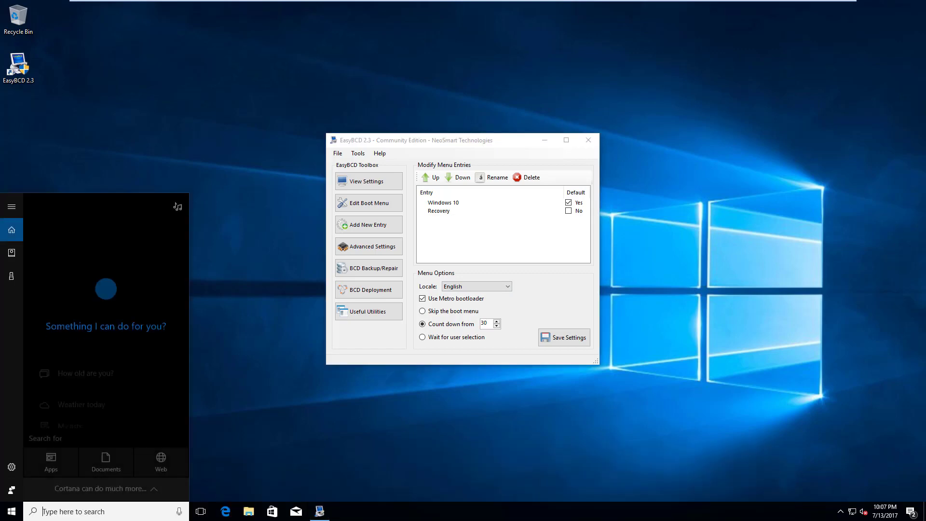
Check msconfig's Boot tab shows Windows 10, Recovery and a 30-second timeout, then cancel and close EasyBCD
type("msconfig")
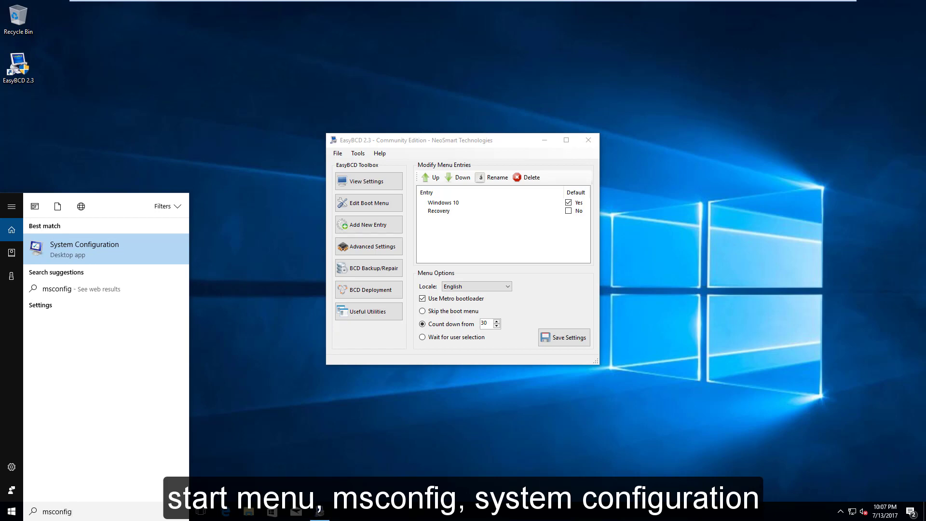
key("Return")
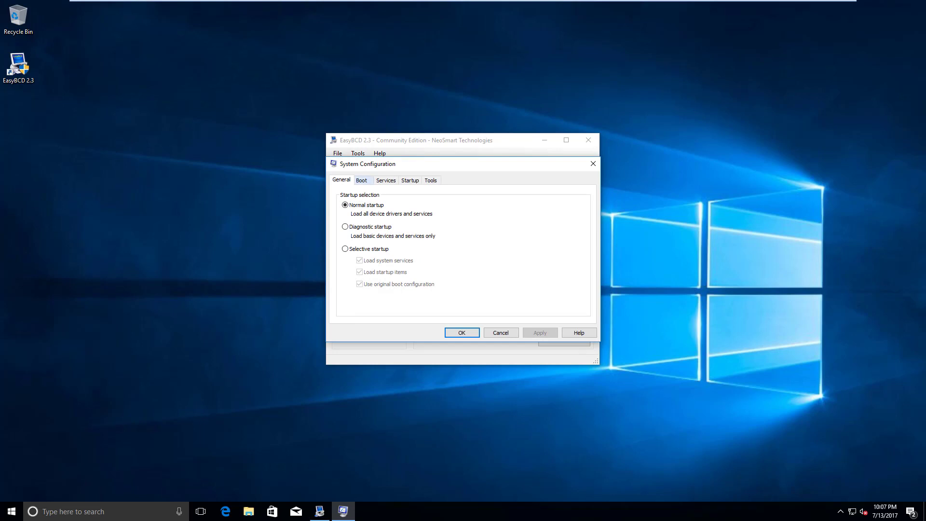
left_click(361, 179)
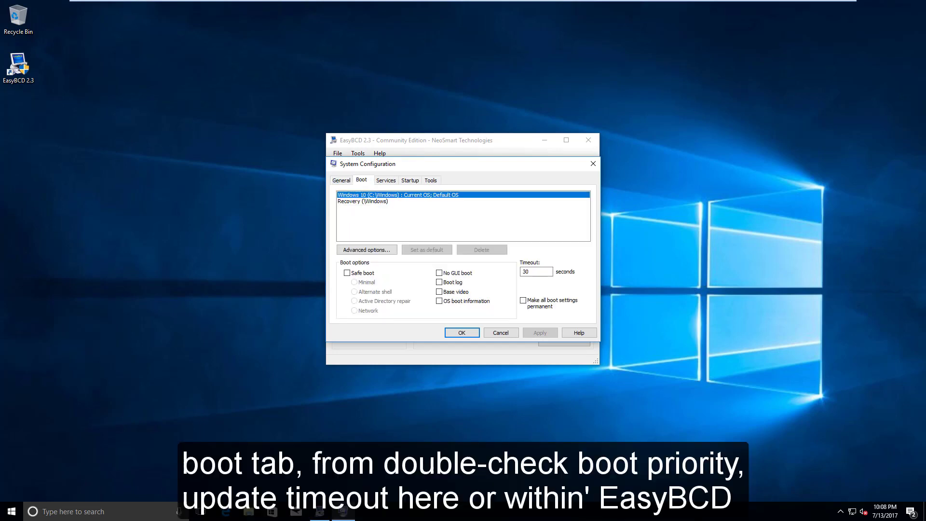
left_click(367, 201)
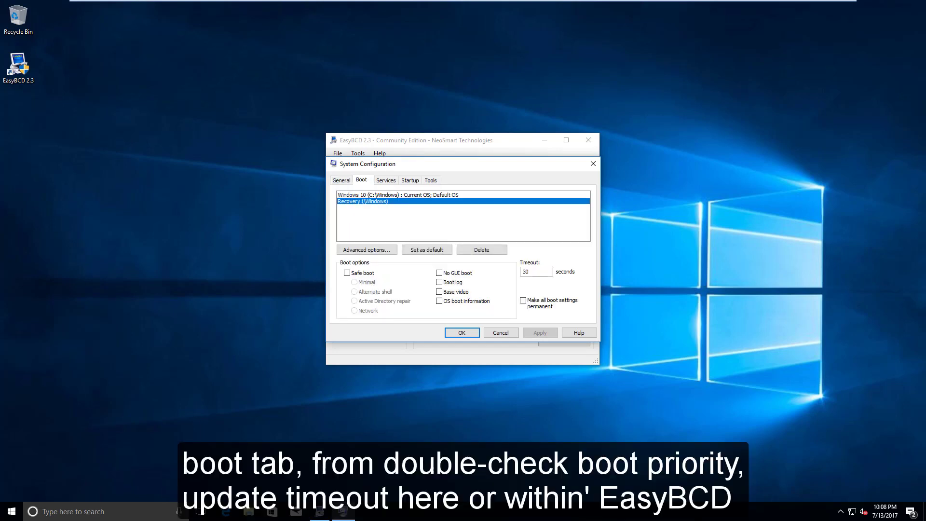
left_click(398, 195)
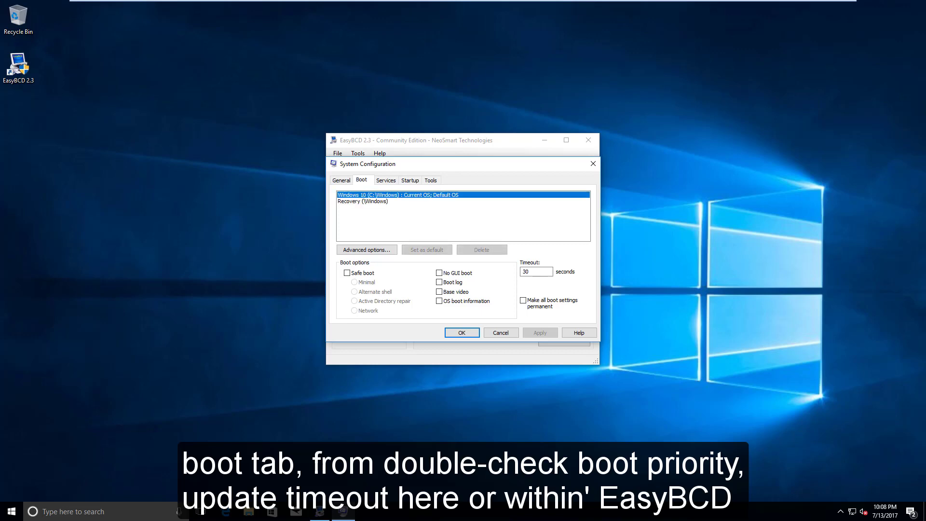
double_click(531, 271)
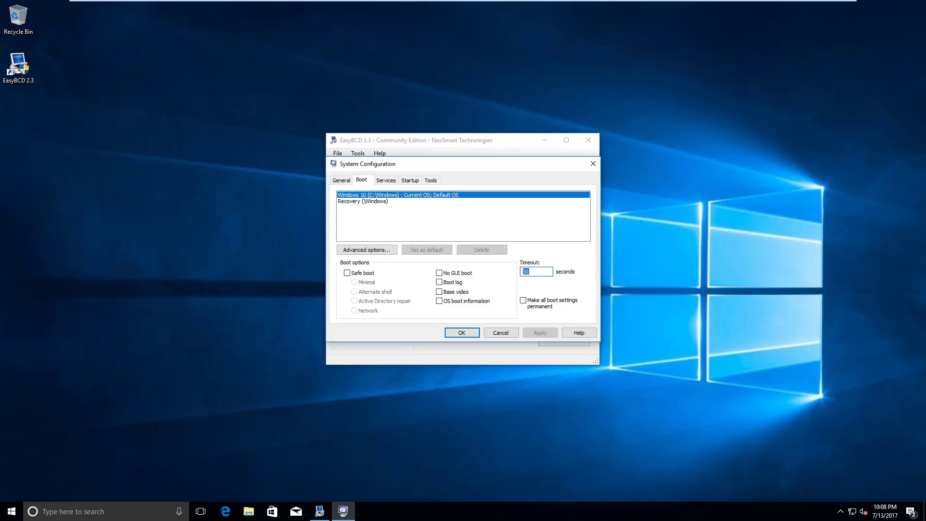
left_click(531, 271)
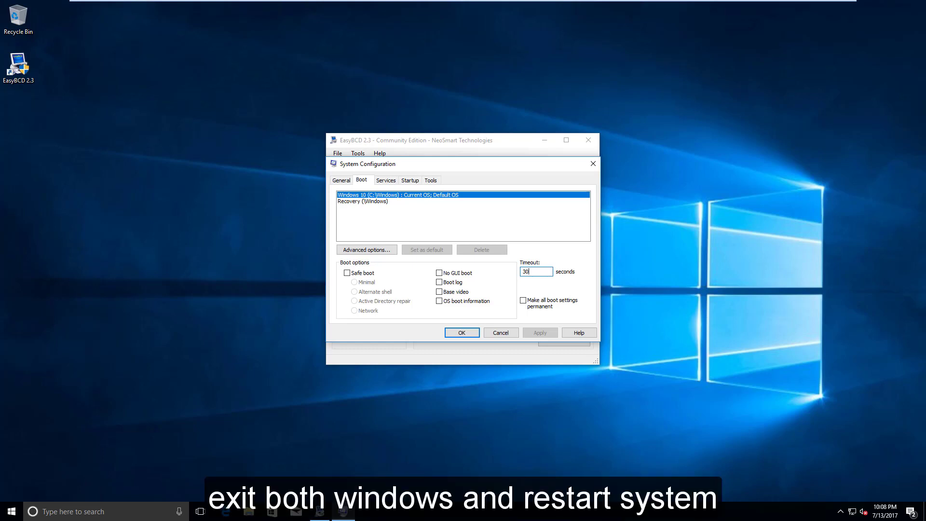
left_click(500, 332)
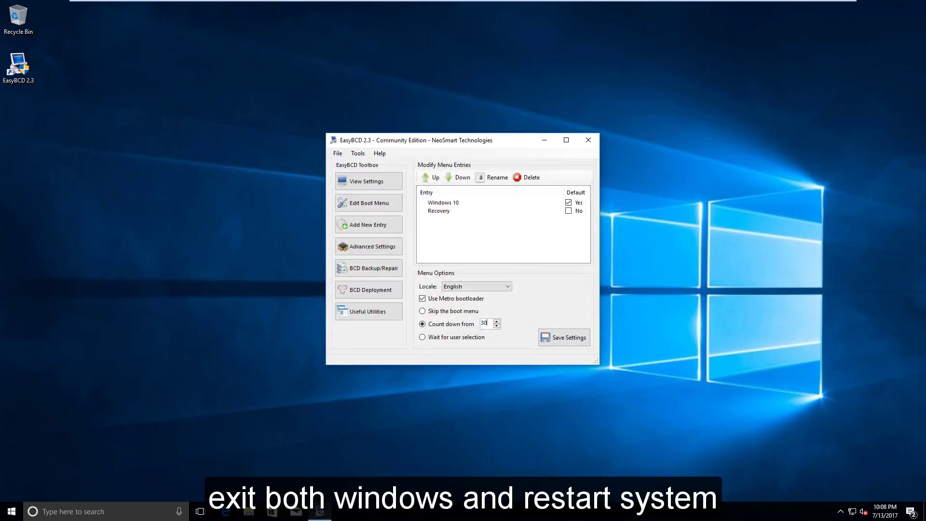
left_click(589, 140)
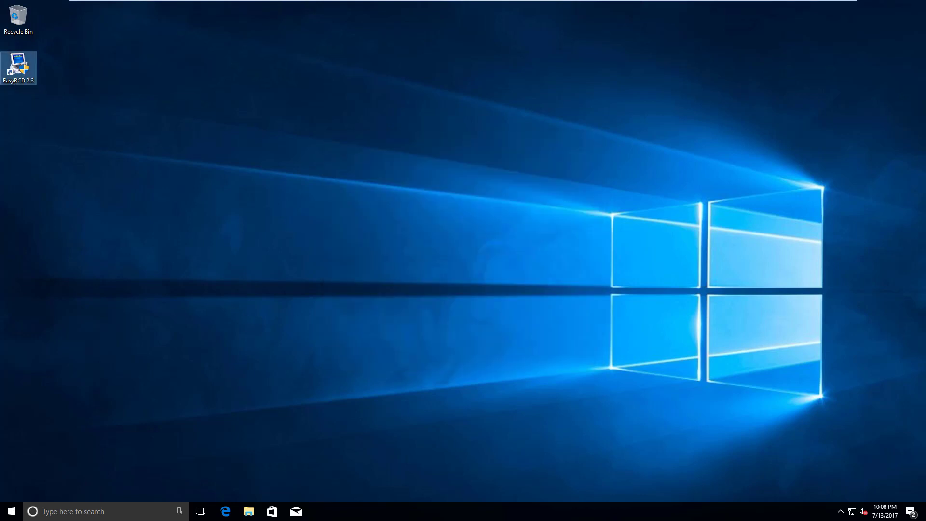
Delete the EasyBCD 2.3 desktop shortcut and restart Windows 10 from the Start power menu
key("Delete")
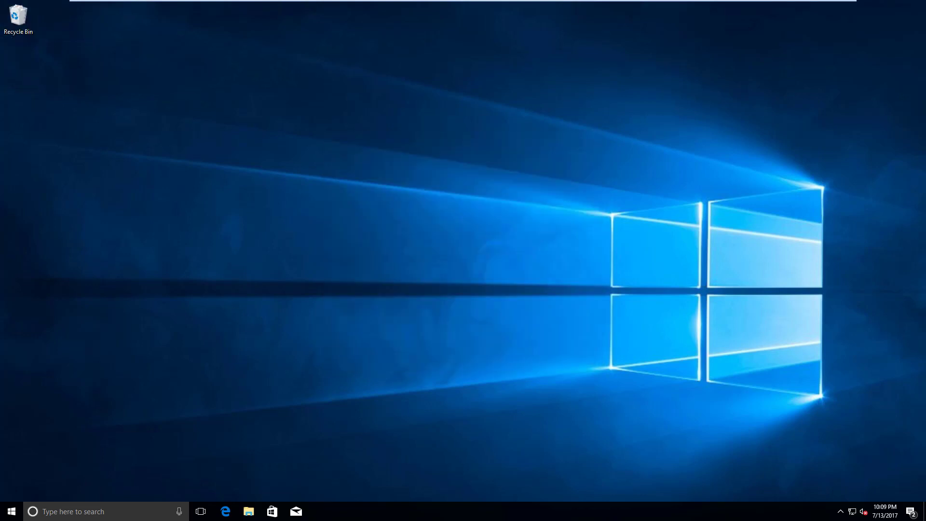
left_click(11, 511)
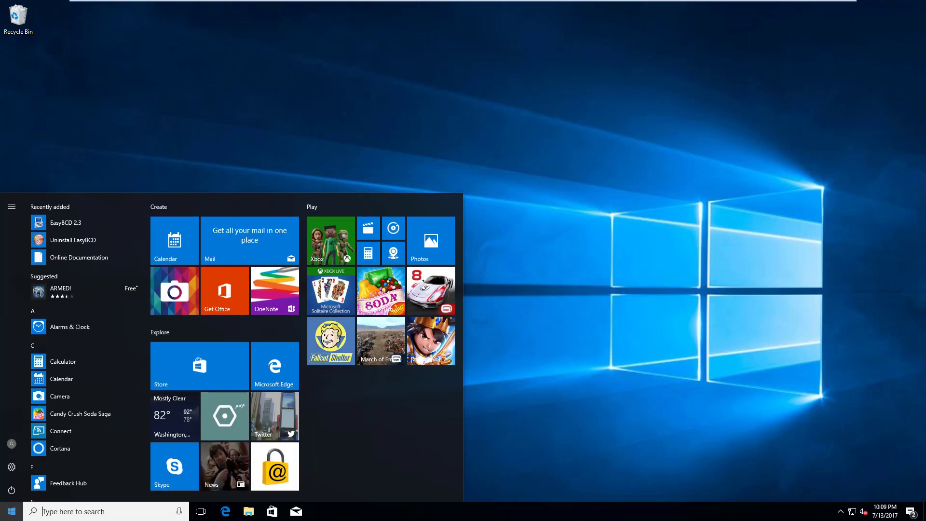
left_click(12, 490)
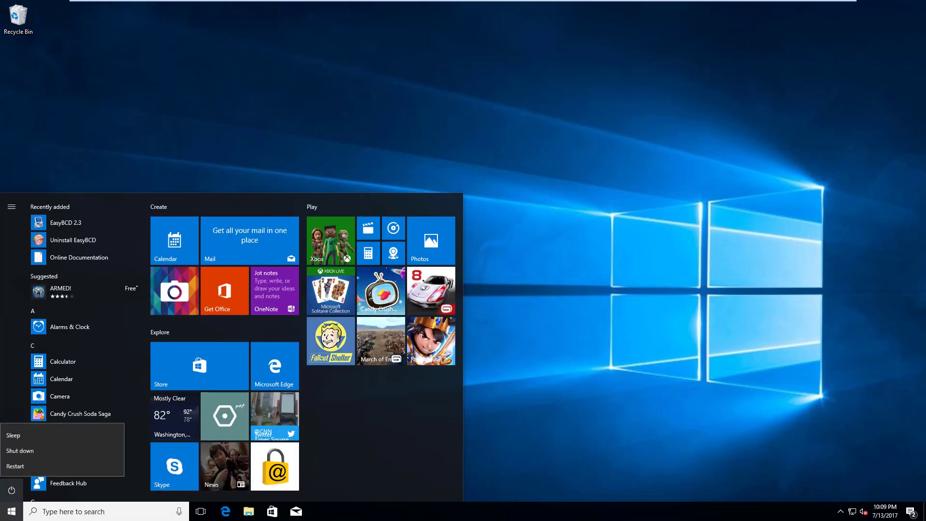
left_click(15, 467)
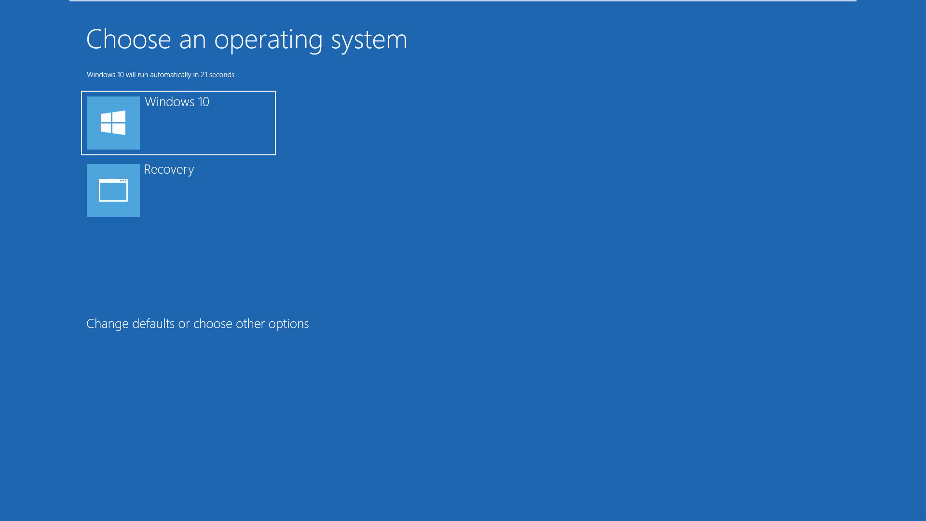
Stop the boot countdown and boot the Recovery entry from Windows Boot Manager
key("Down")
key("Down")
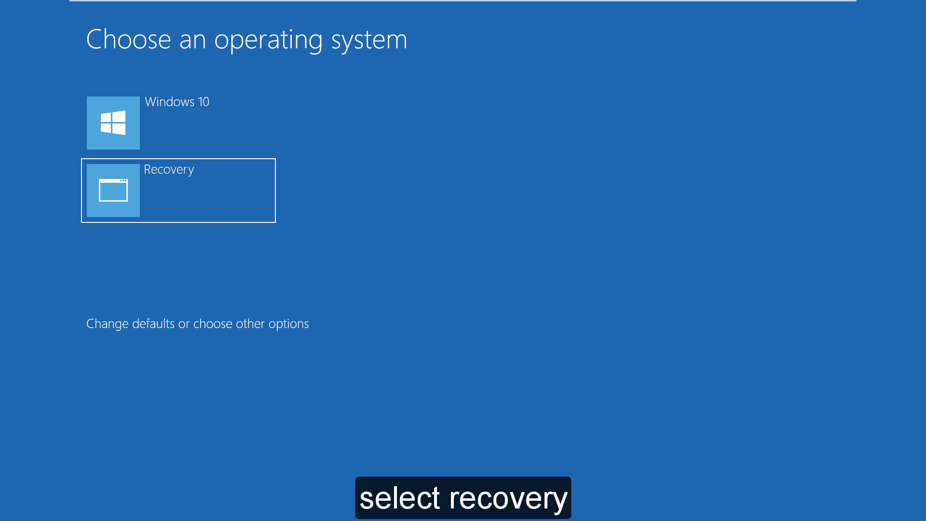
key("Return")
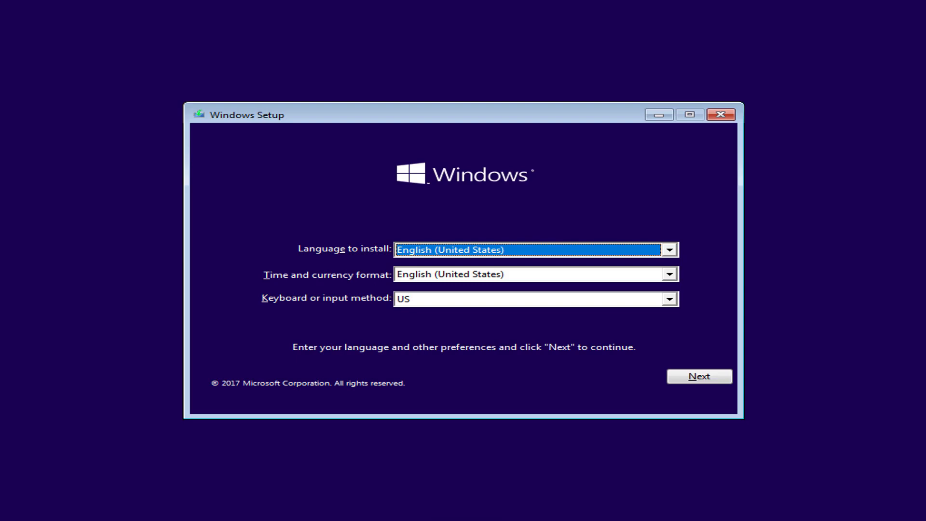
Keep the default language settings, start Install now, and continue without a product key
key("Tab")
key("Tab")
key("Tab")
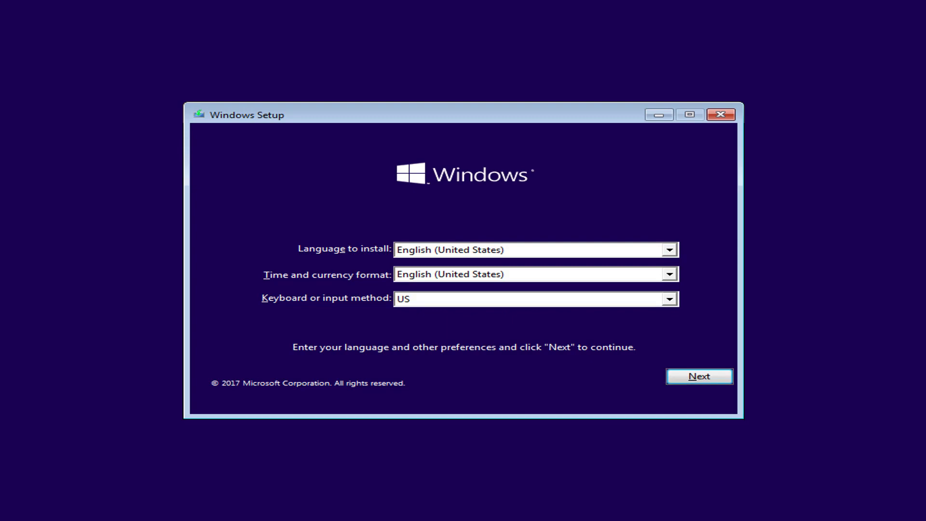
key("Return")
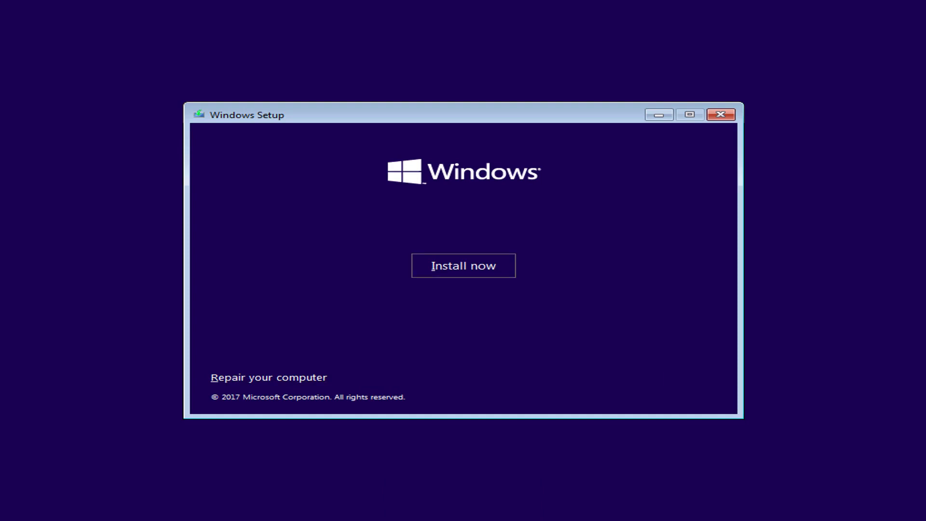
key("Return")
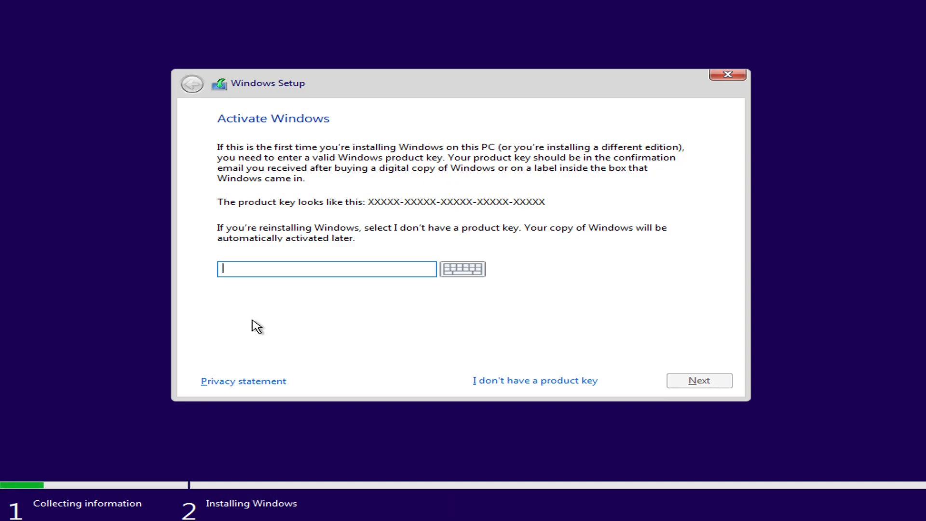
left_click(534, 383)
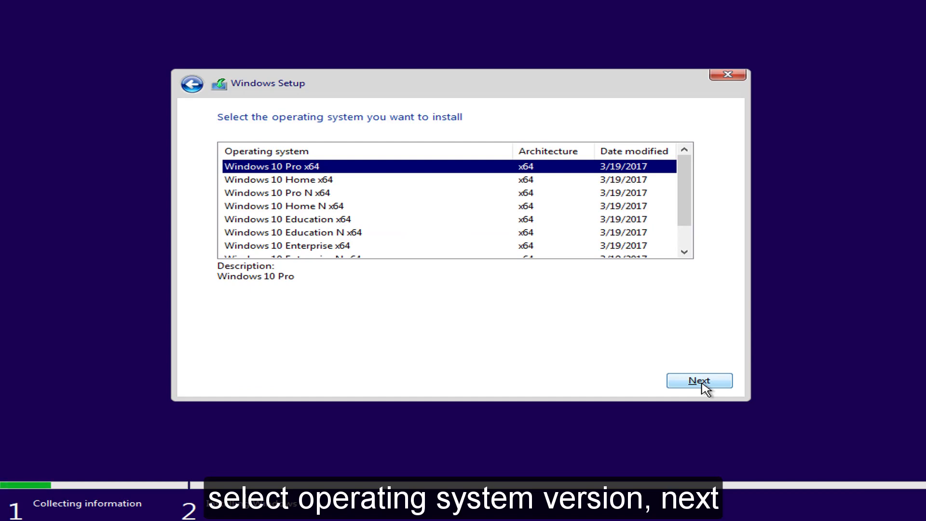
Choose Windows 10 Pro x64 and accept the license terms
left_click(703, 385)
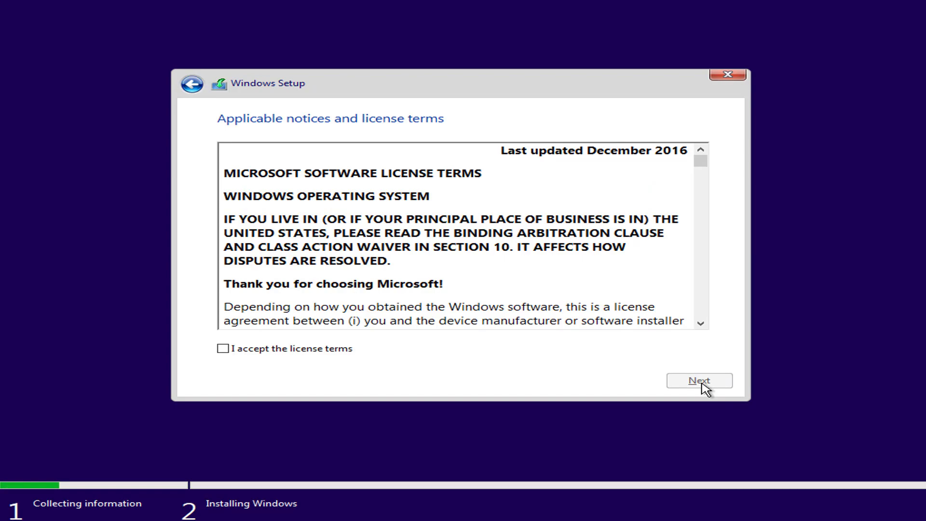
left_click_drag(699, 163, 704, 323)
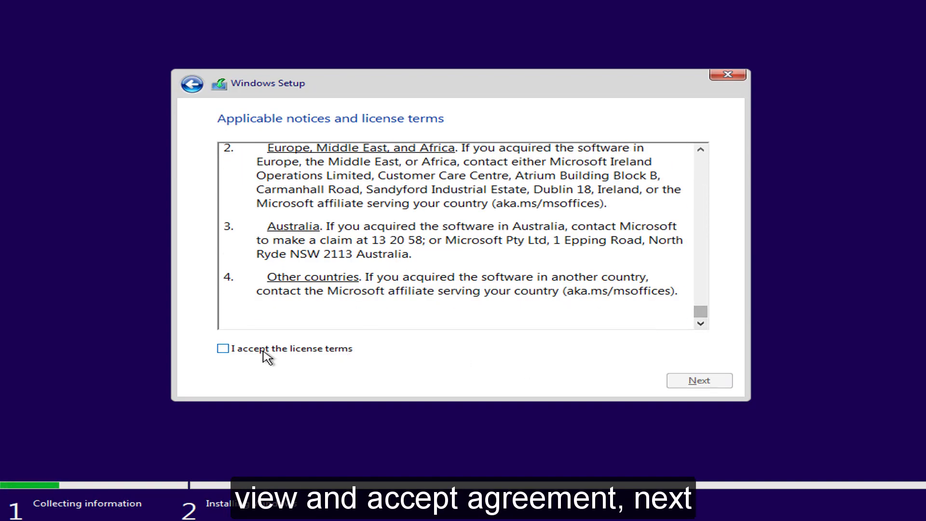
left_click(224, 349)
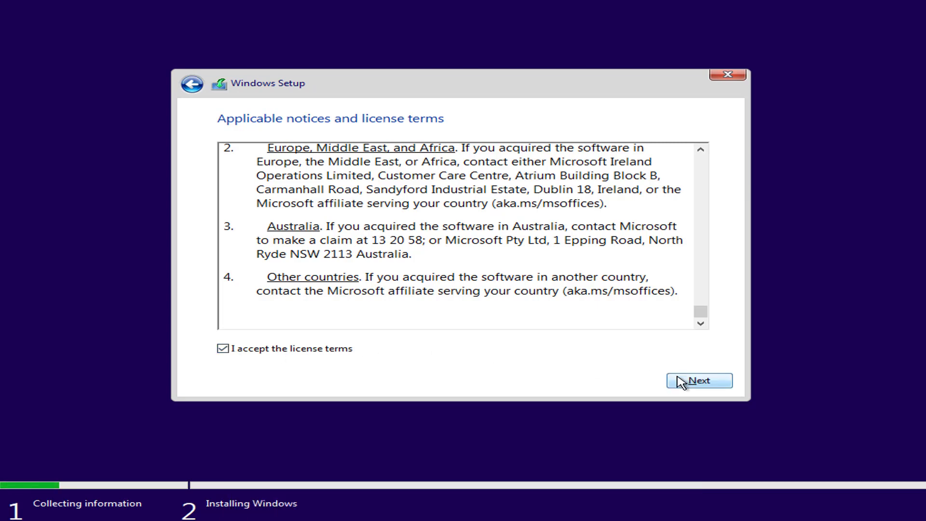
left_click(717, 383)
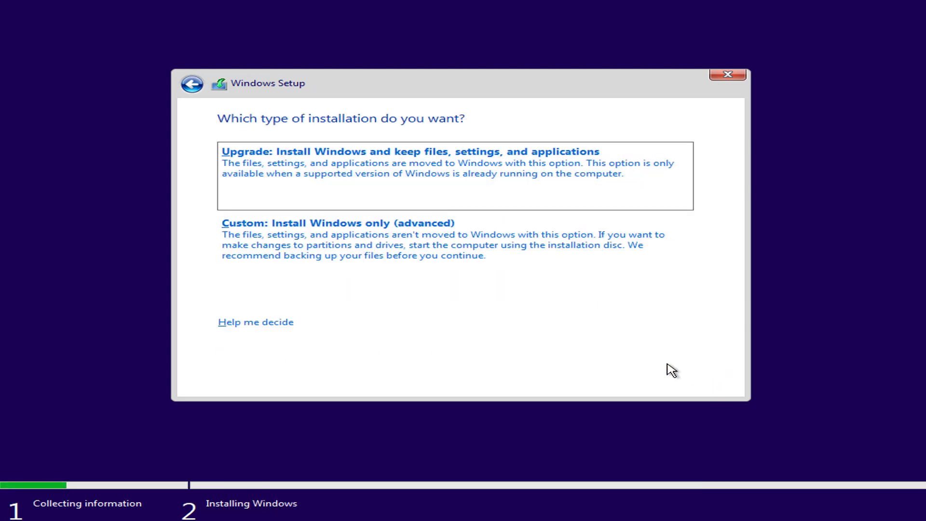
Choose Custom install and delete Drive 0's Partition 2 and System Reserved partitions, keeping Recovery
left_click(354, 240)
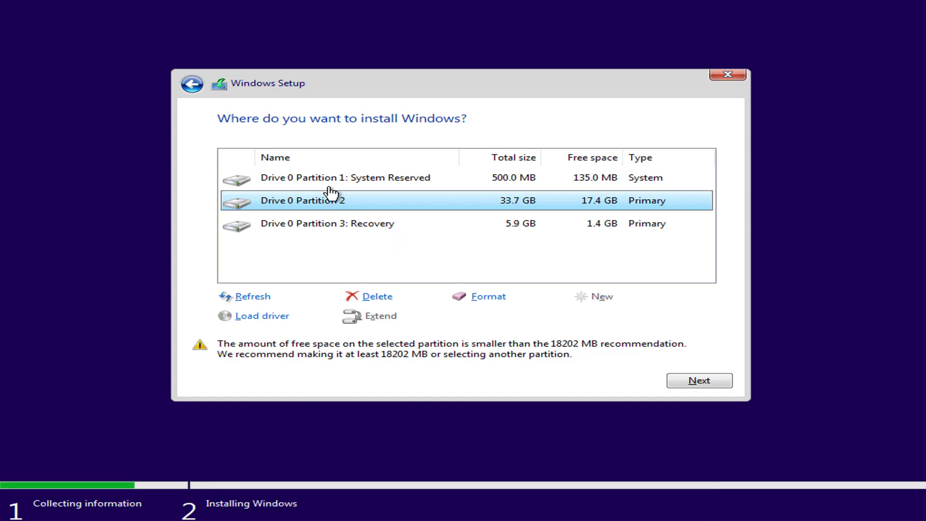
left_click(375, 297)
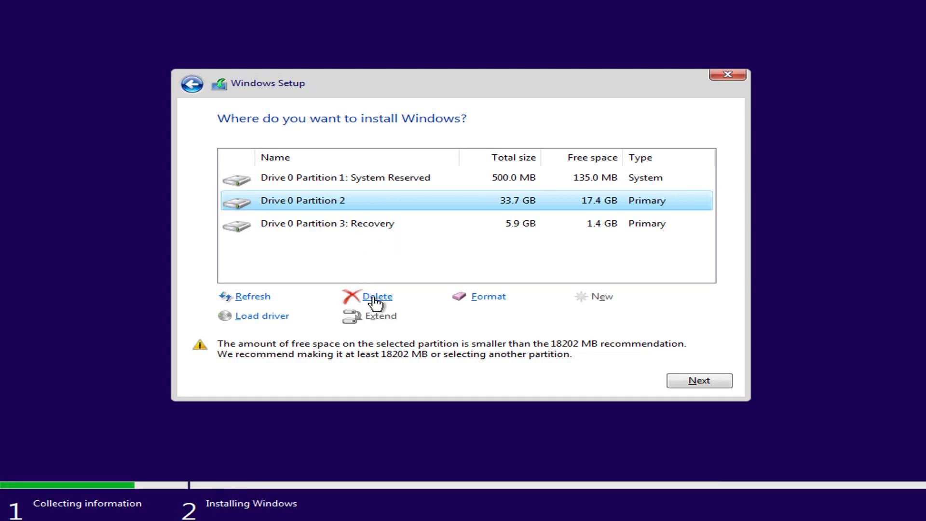
left_click(574, 316)
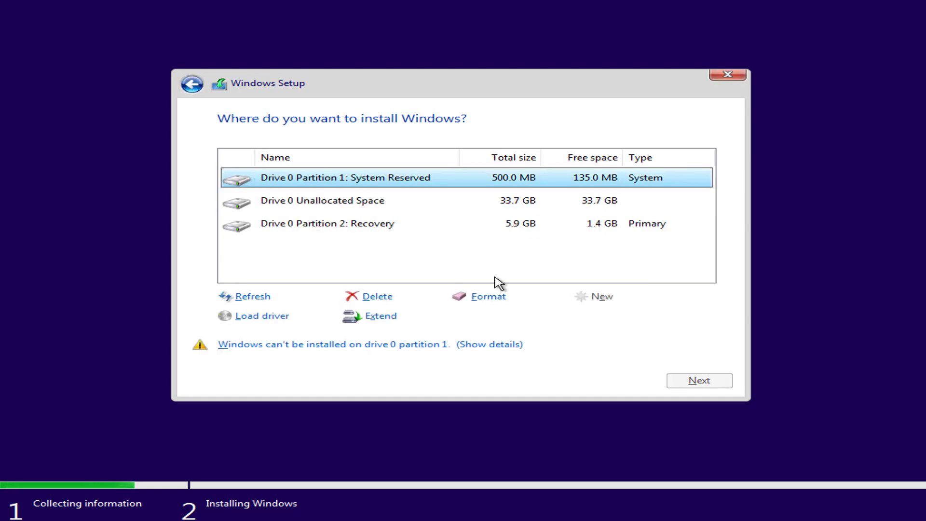
left_click(379, 296)
left_click(586, 318)
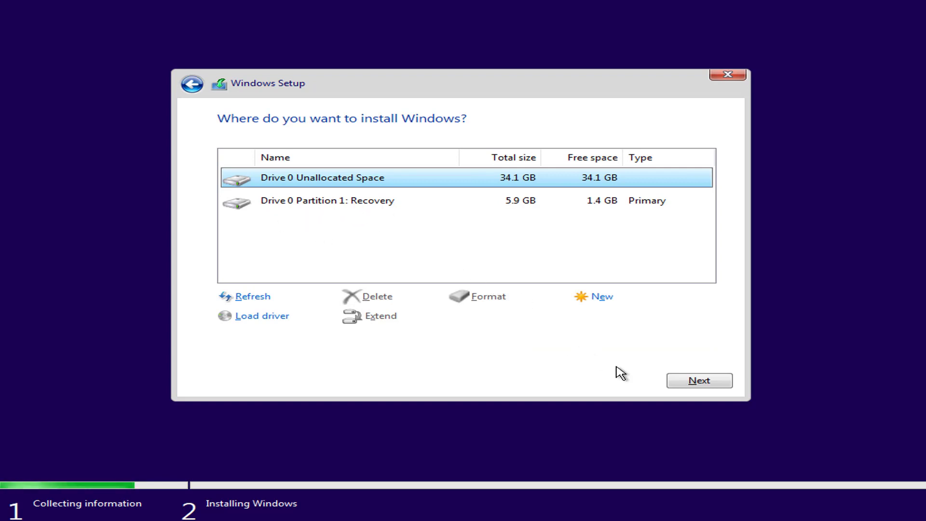
Install Windows onto Drive 0's 34.1 GB unallocated space and restart when prompted
left_click(700, 381)
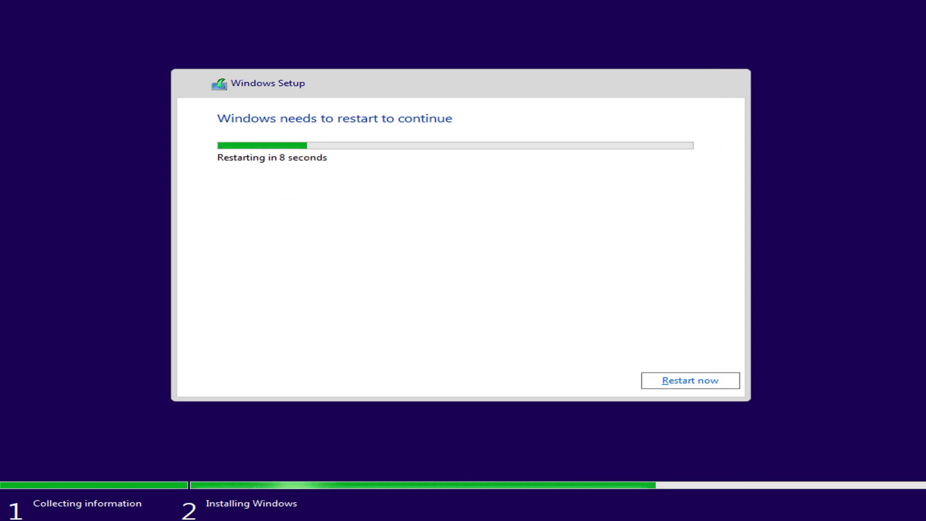
left_click(669, 379)
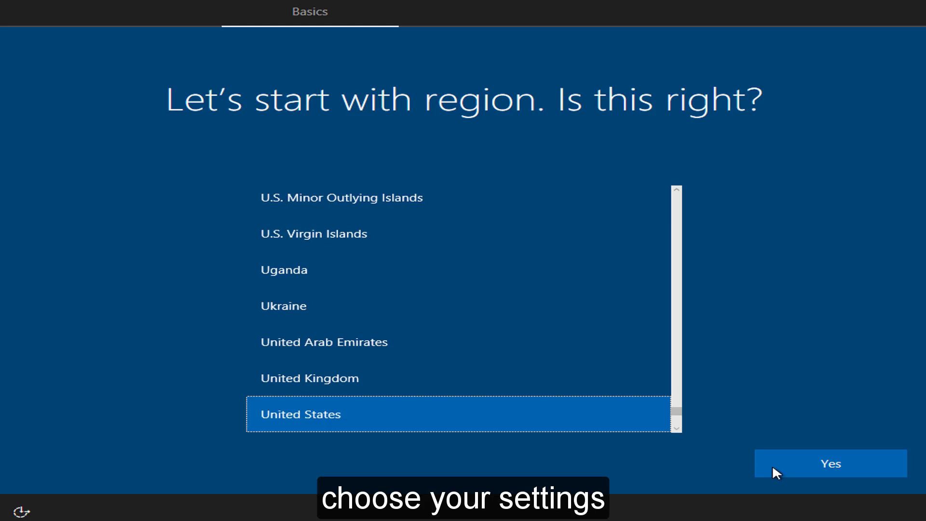
Accept United States region and US keyboard layout, skipping a second layout
left_click(862, 466)
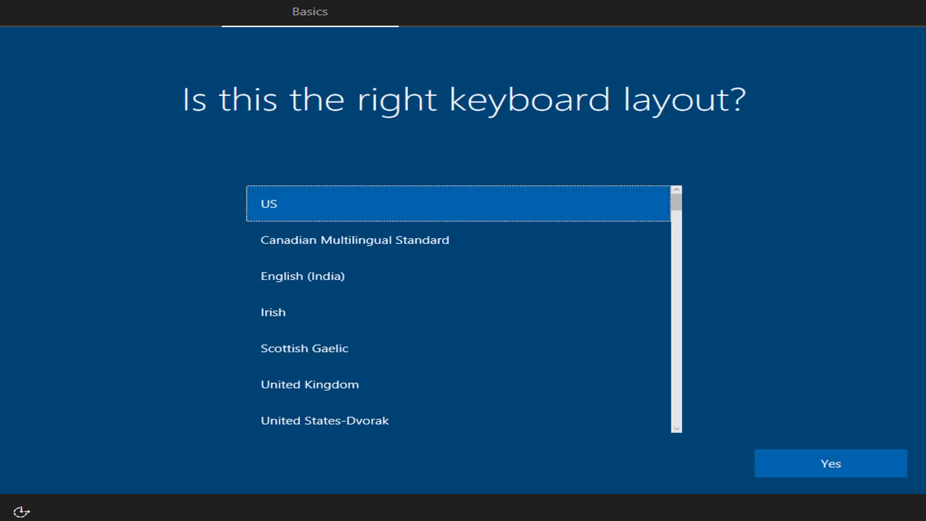
left_click(863, 459)
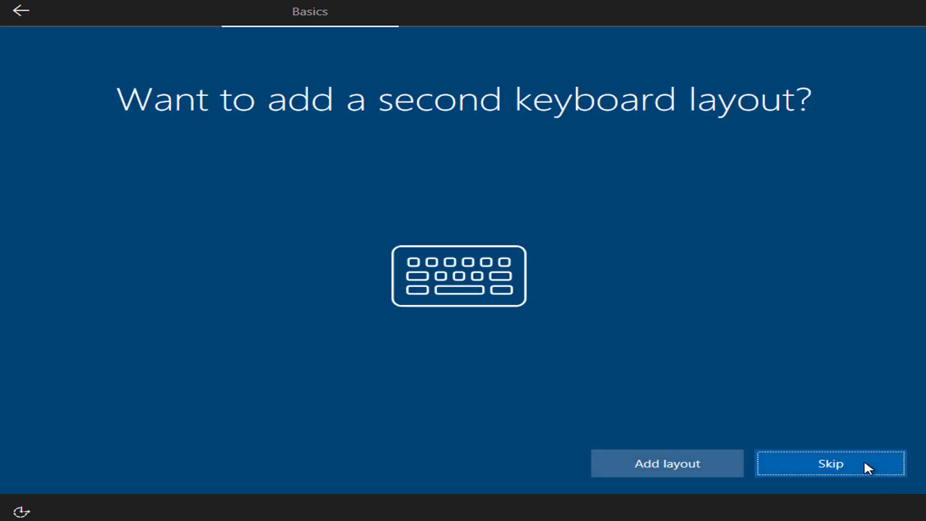
left_click(864, 462)
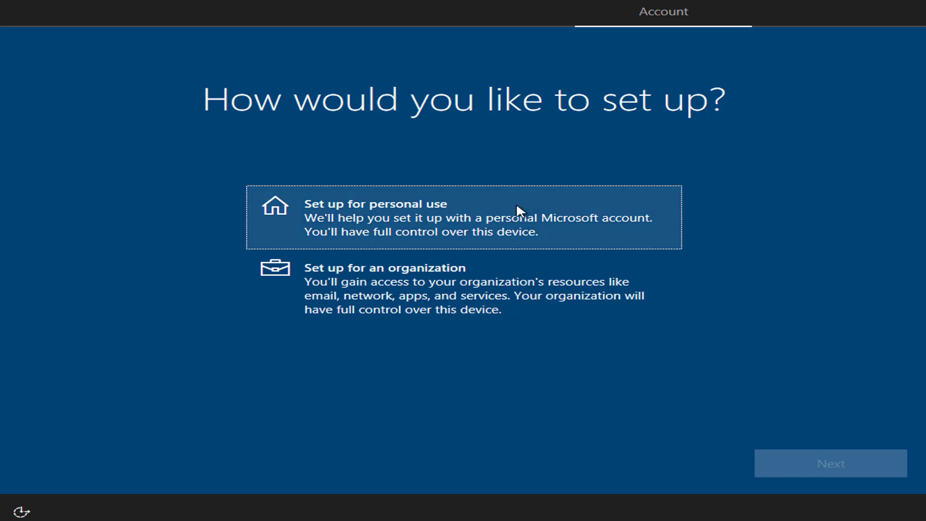
Choose personal use and create an offline local account with a user name and blank password
left_click(433, 212)
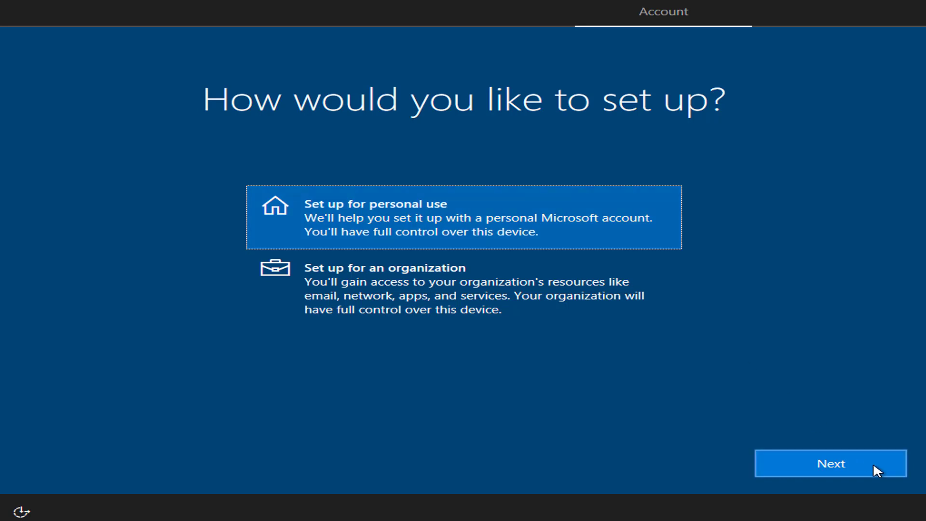
left_click(876, 470)
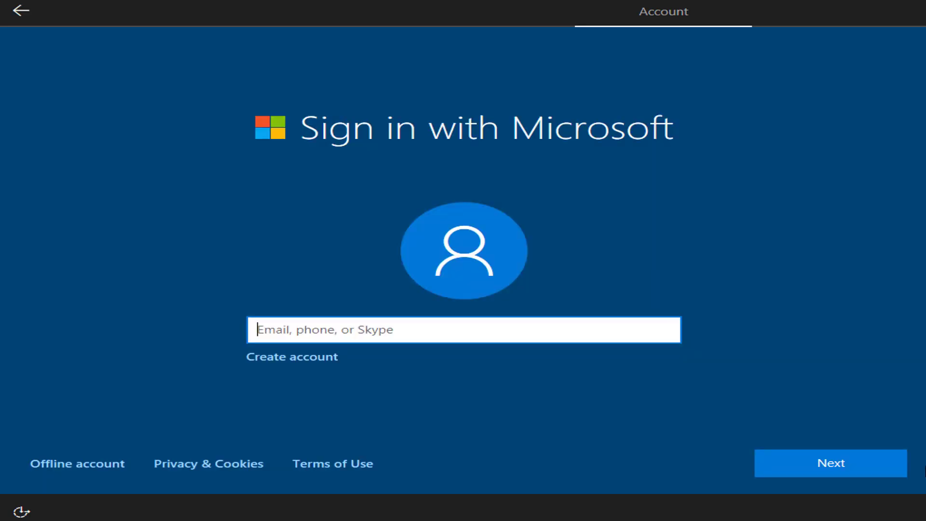
type("admin")
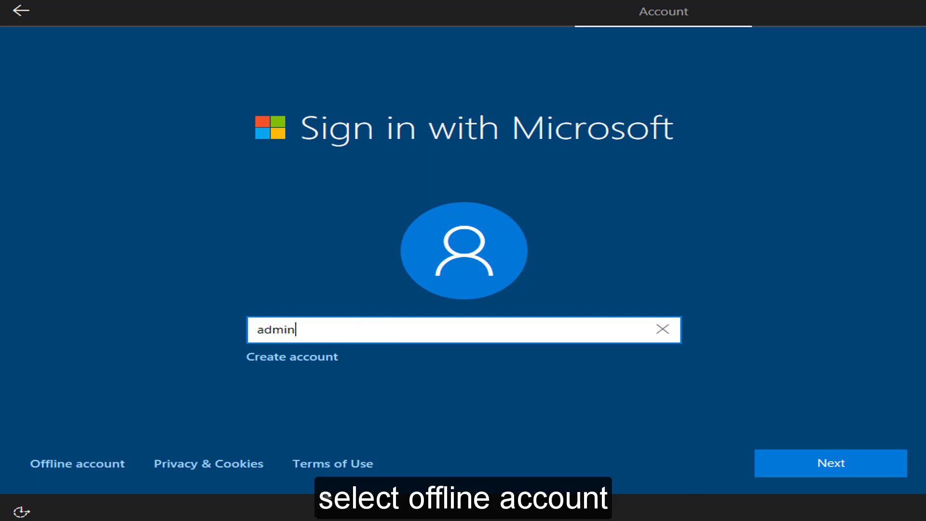
left_click(80, 463)
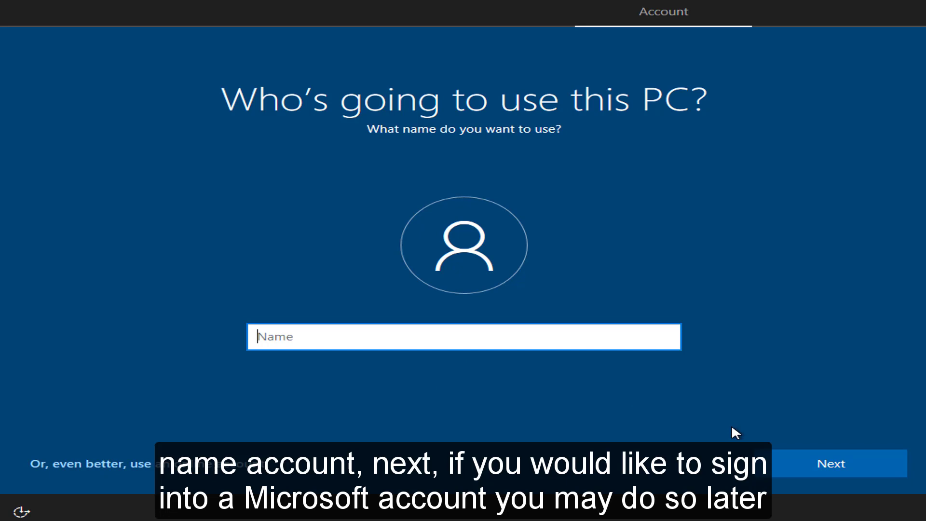
type("admin")
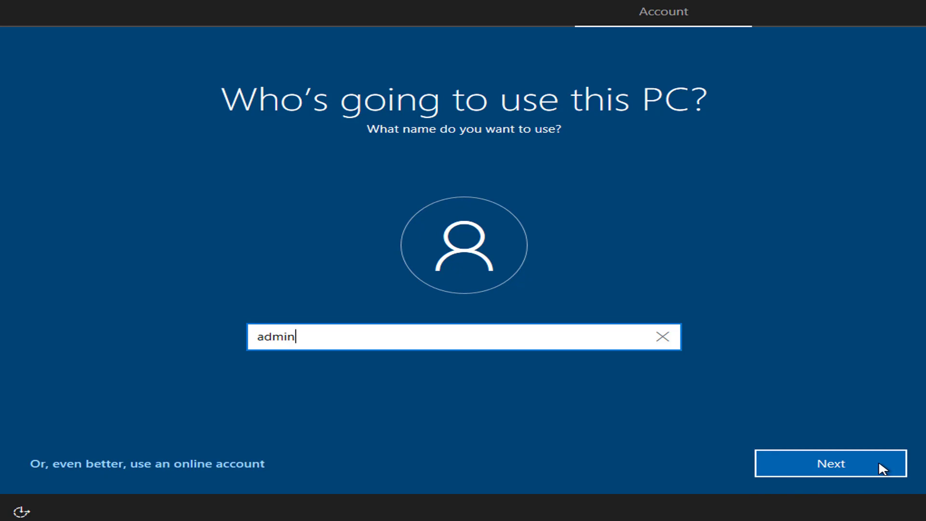
left_click(878, 464)
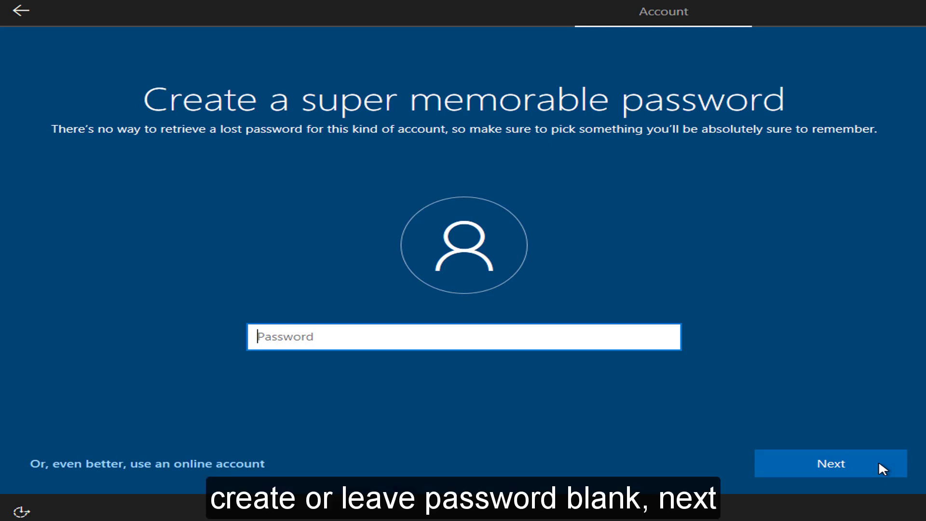
left_click(879, 463)
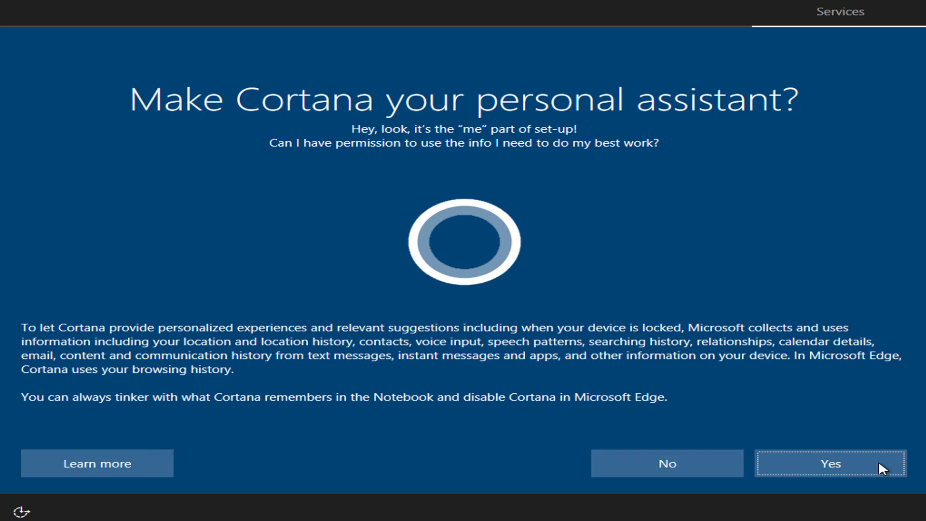
Decline Cortana; turn off location, speech, tailored experiences and ads; set diagnostics to Basic
left_click(717, 468)
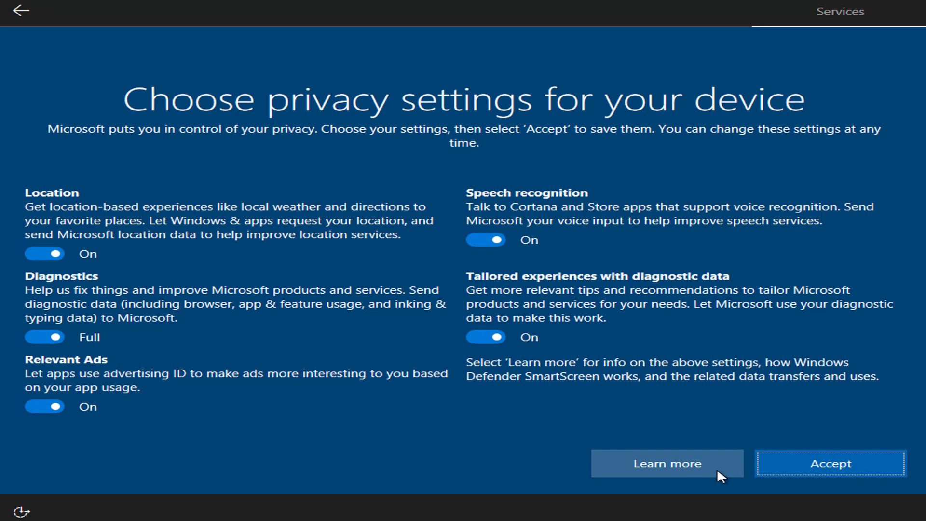
left_click(34, 253)
left_click(34, 322)
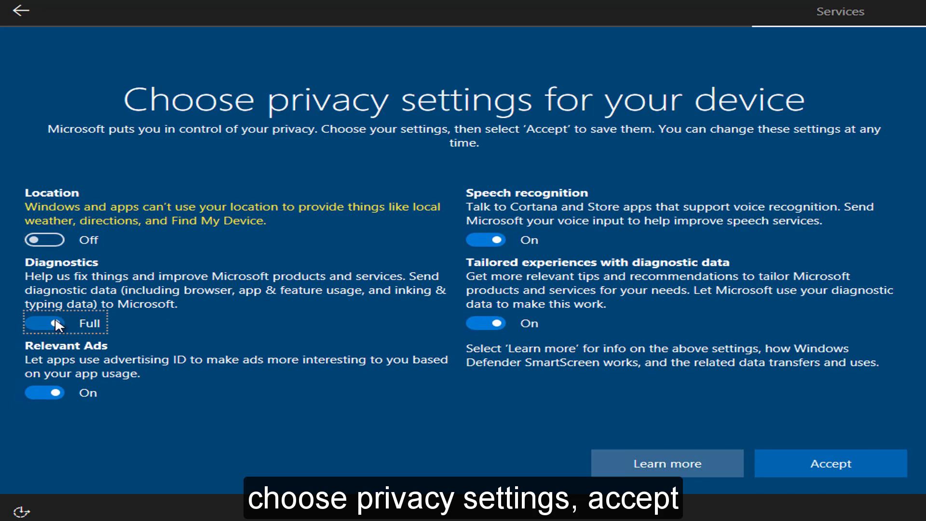
left_click(480, 236)
left_click(484, 322)
left_click(832, 463)
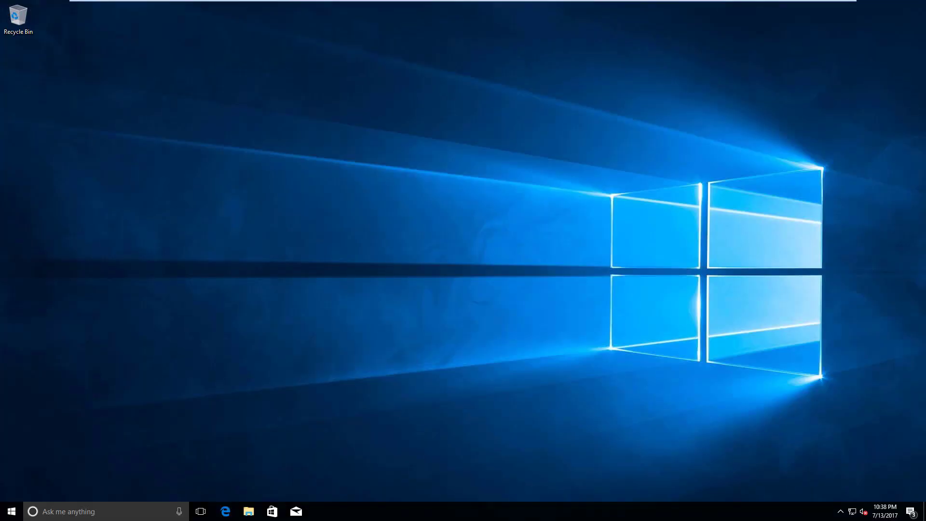
left_click(106, 511)
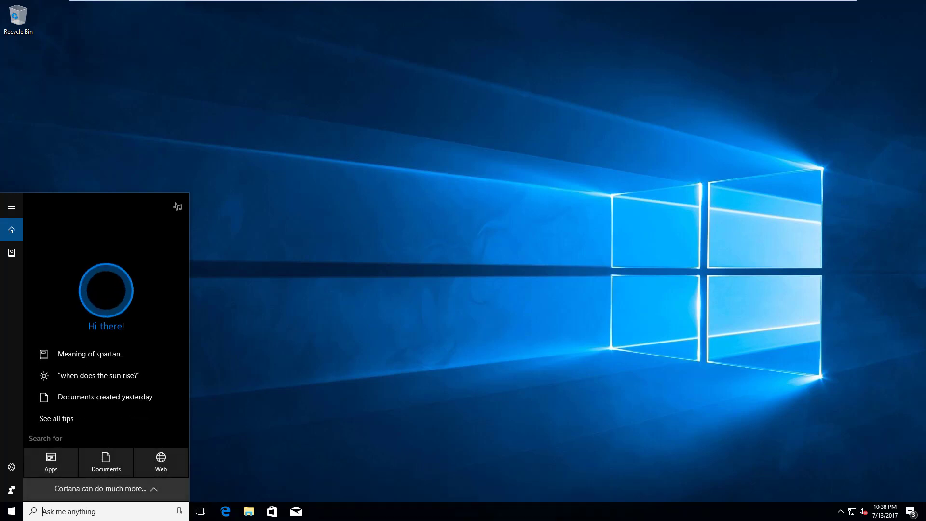
type("appwiz.cpl")
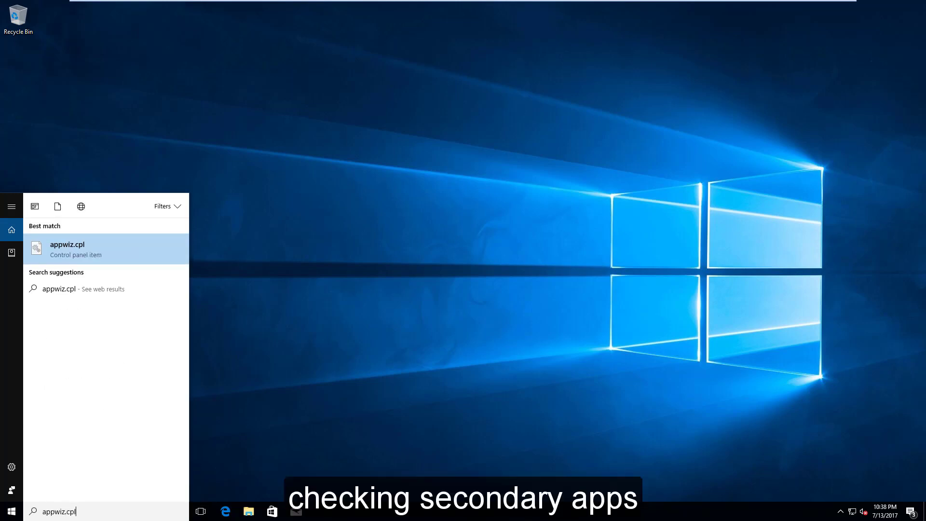
key("Return")
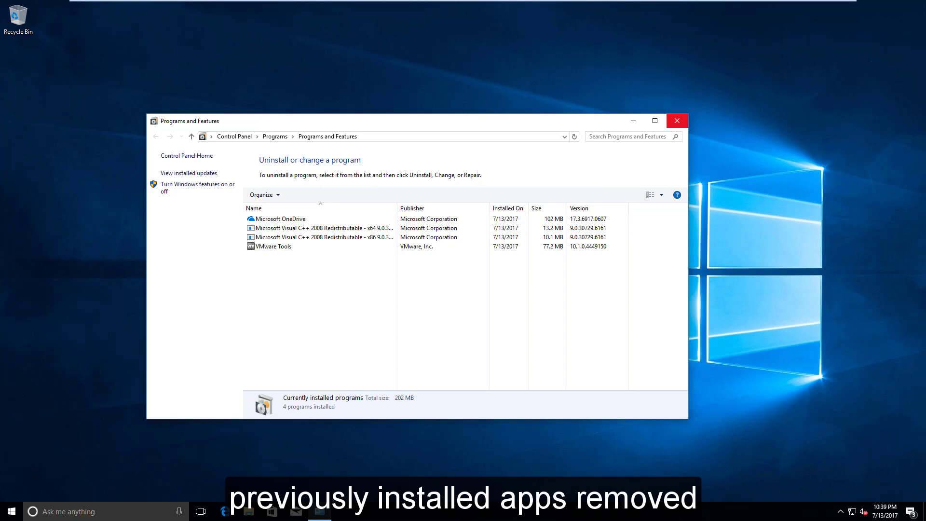
left_click(677, 121)
left_click(106, 511)
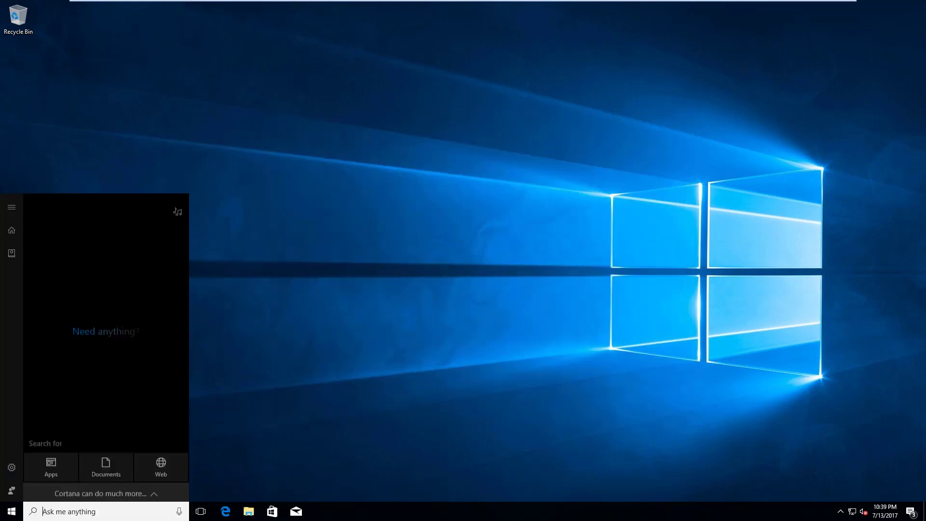
left_click(248, 511)
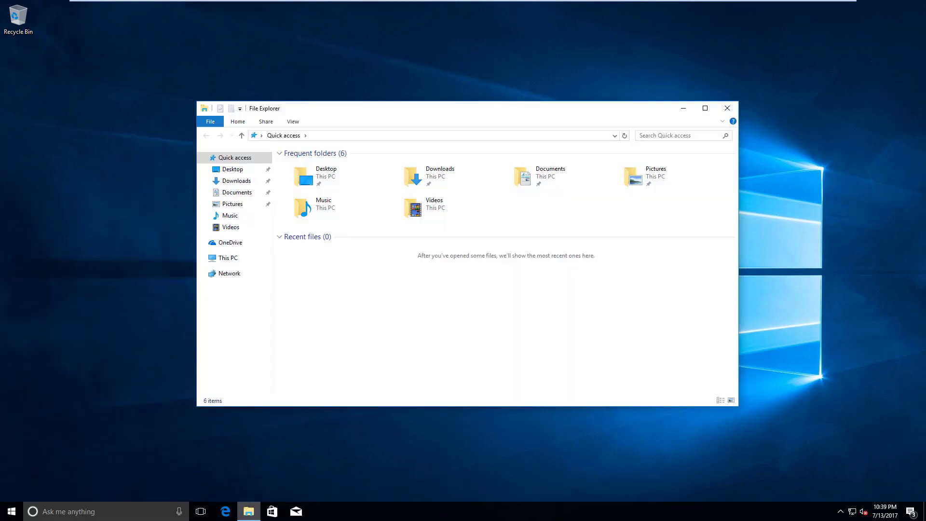
left_click(228, 258)
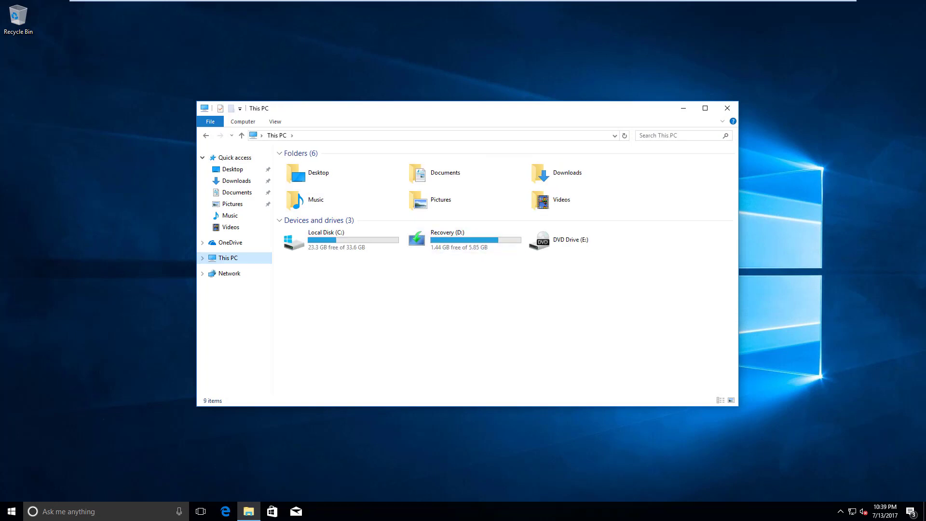
double_click(463, 240)
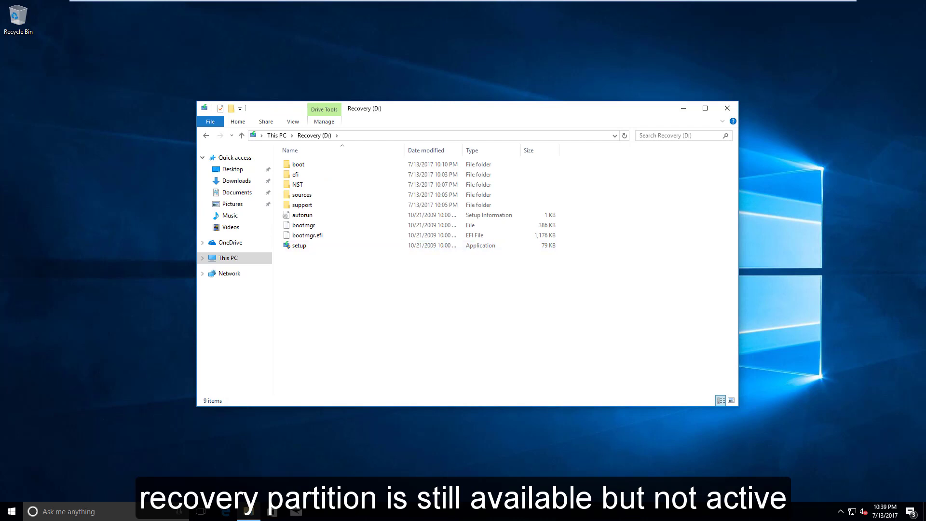
left_click(206, 136)
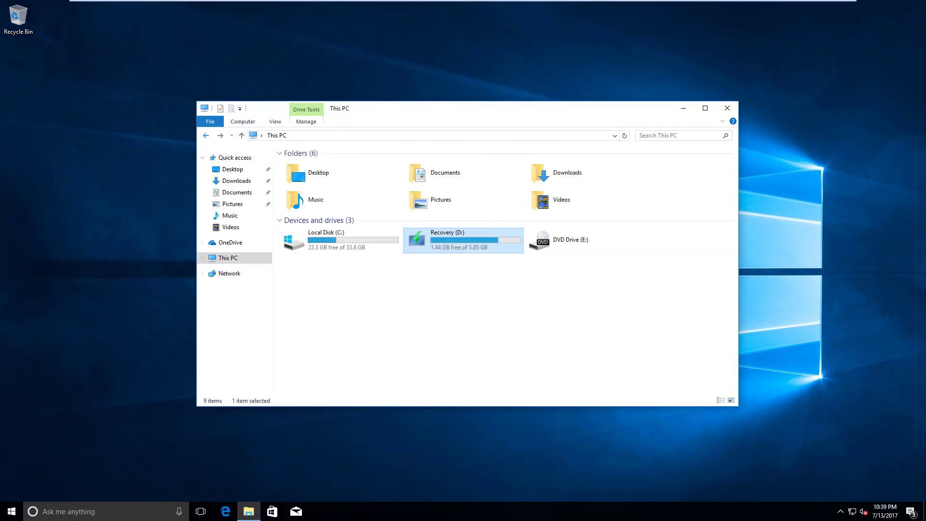
Check msconfig's Boot tab (only Windows 10, 30-second timeout), cancel it, and reopen File Explorer
left_click(727, 108)
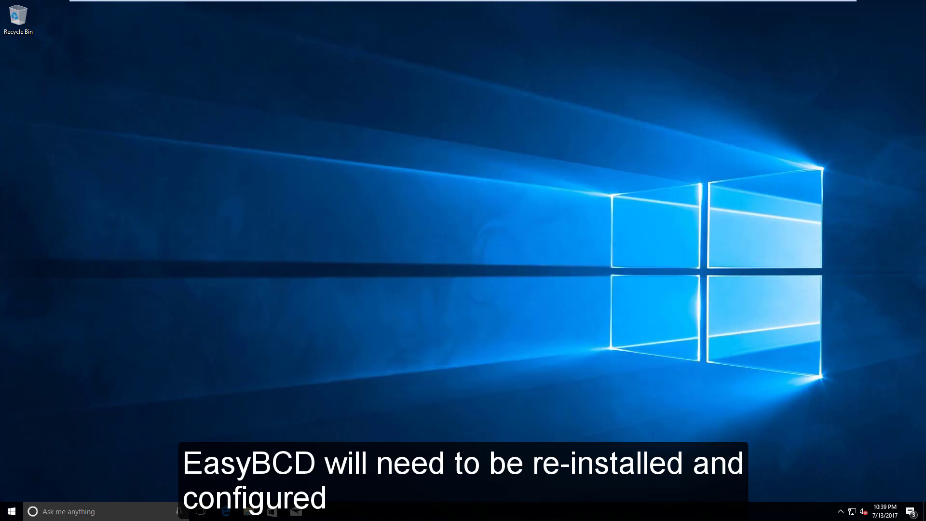
left_click(97, 511)
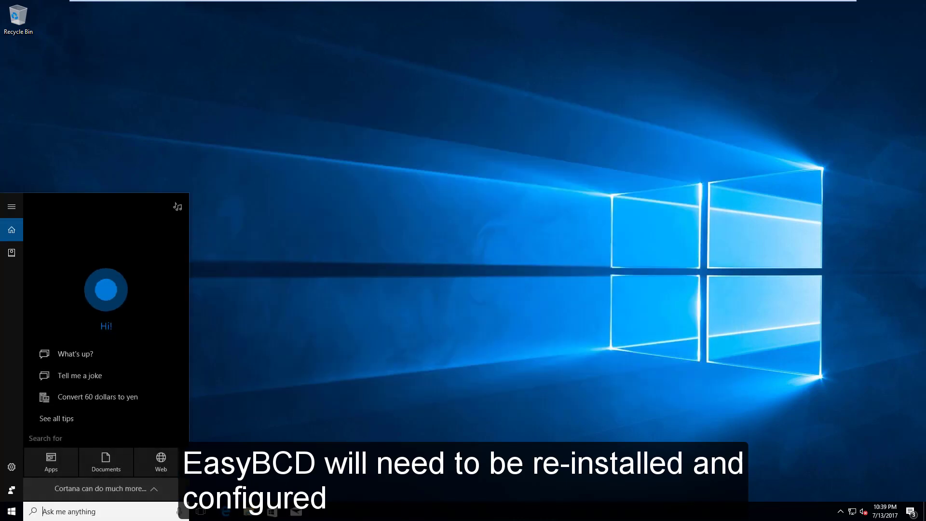
type("mscon")
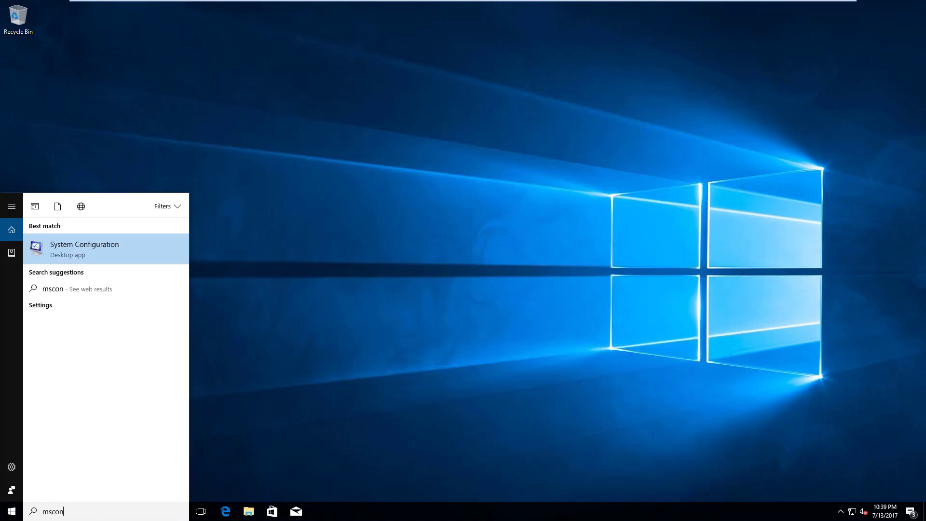
type("fig")
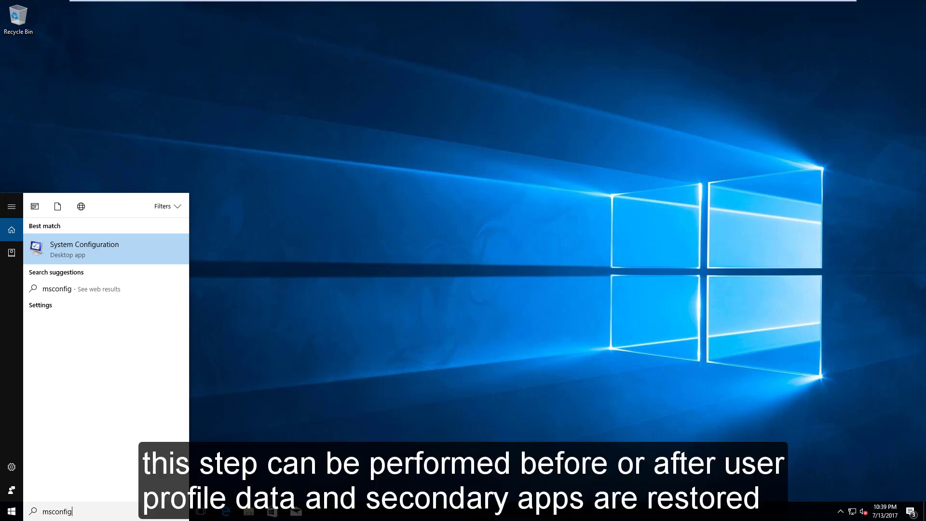
key("Return")
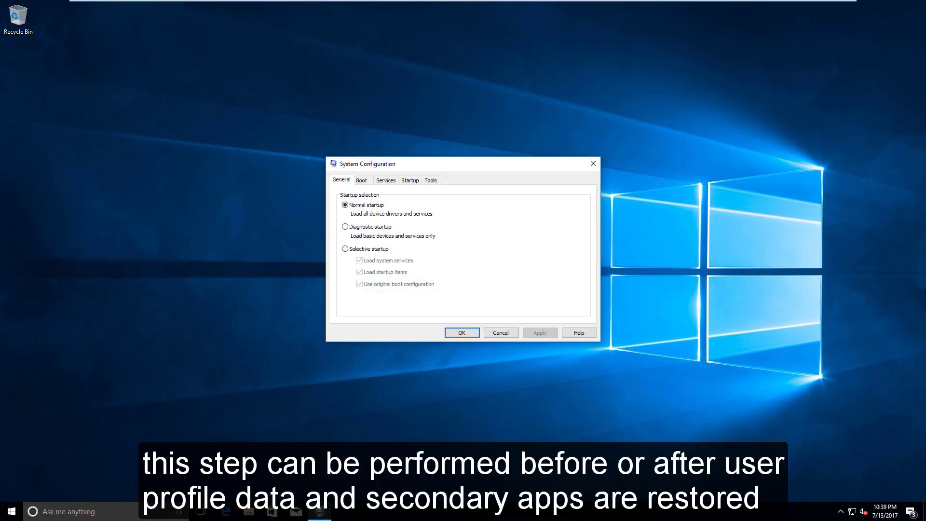
left_click(362, 180)
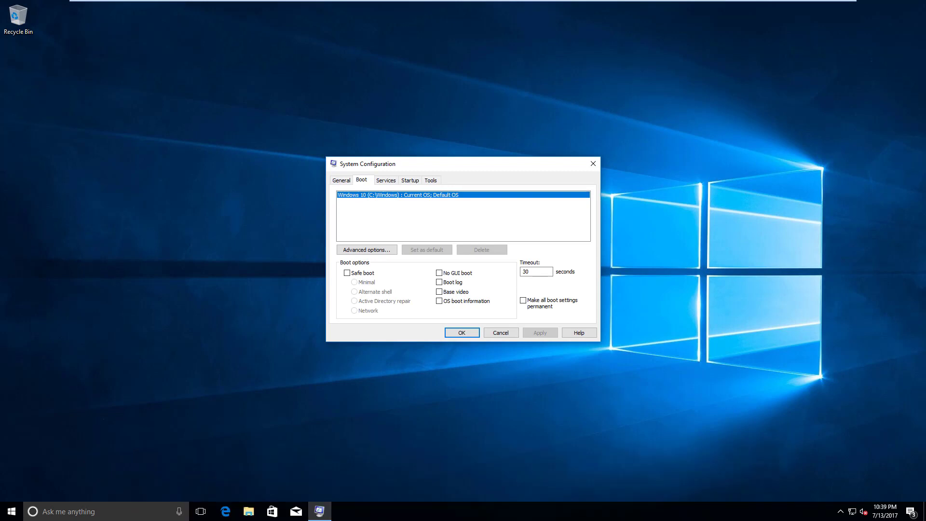
left_click(500, 332)
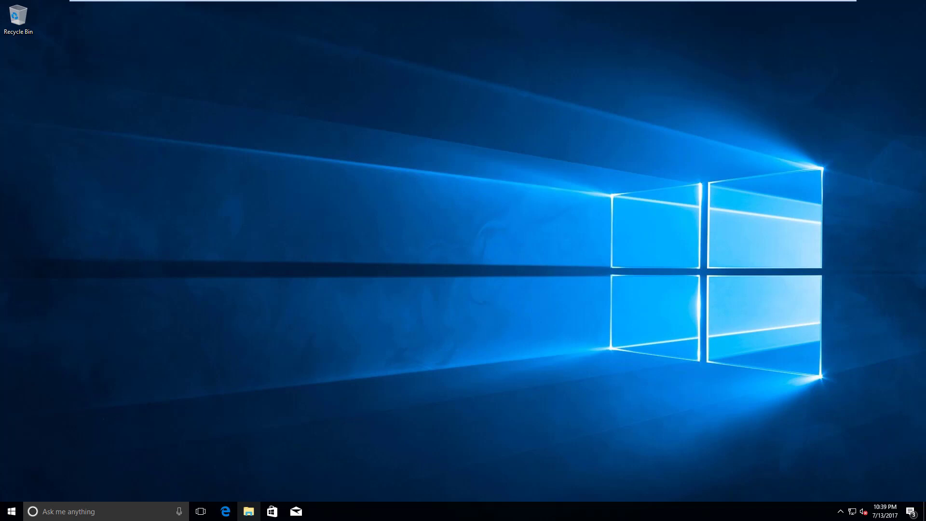
left_click(248, 511)
Run the EasyBCD 2.3 installer from Downloads, approve UAC, and finish setup with default options
left_click(236, 180)
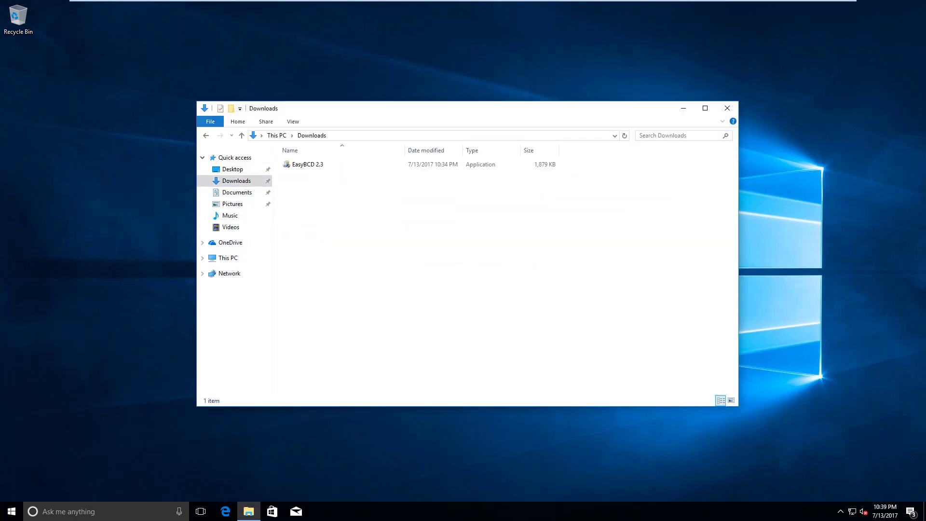
double_click(307, 164)
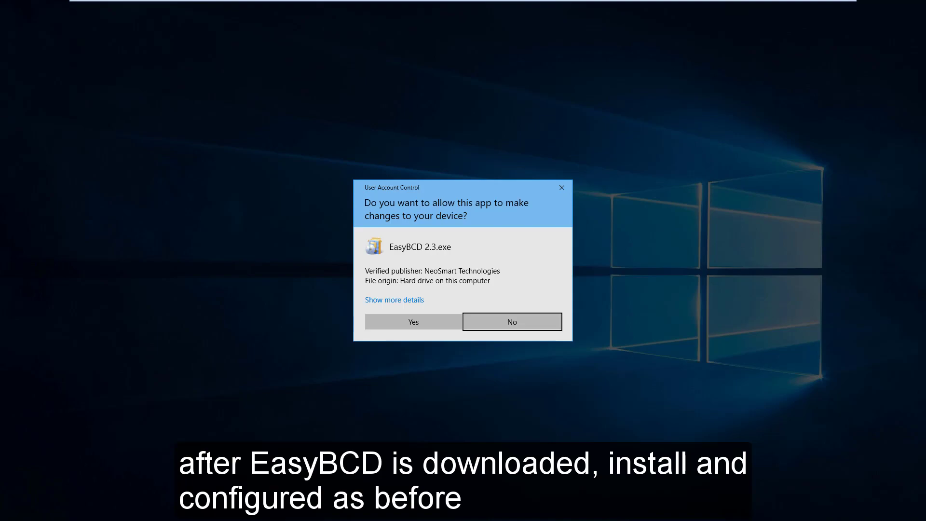
left_click(413, 321)
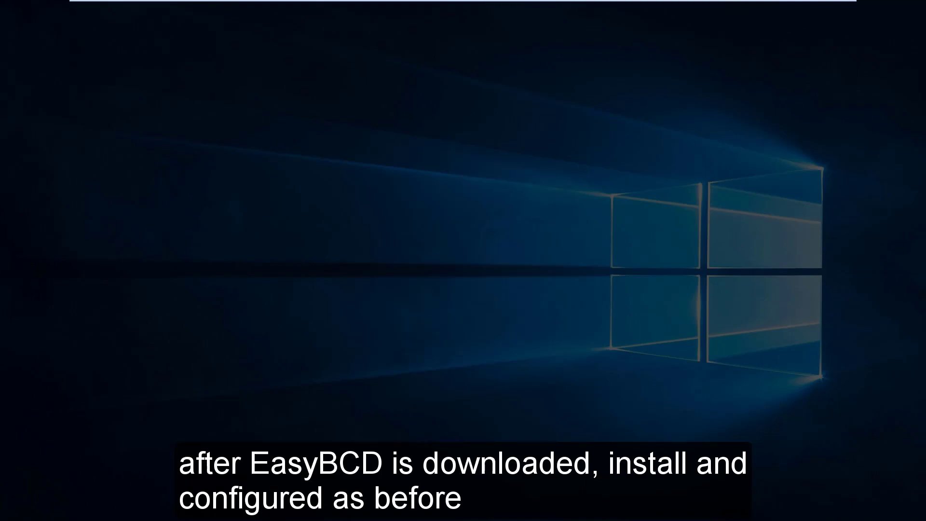
left_click(727, 109)
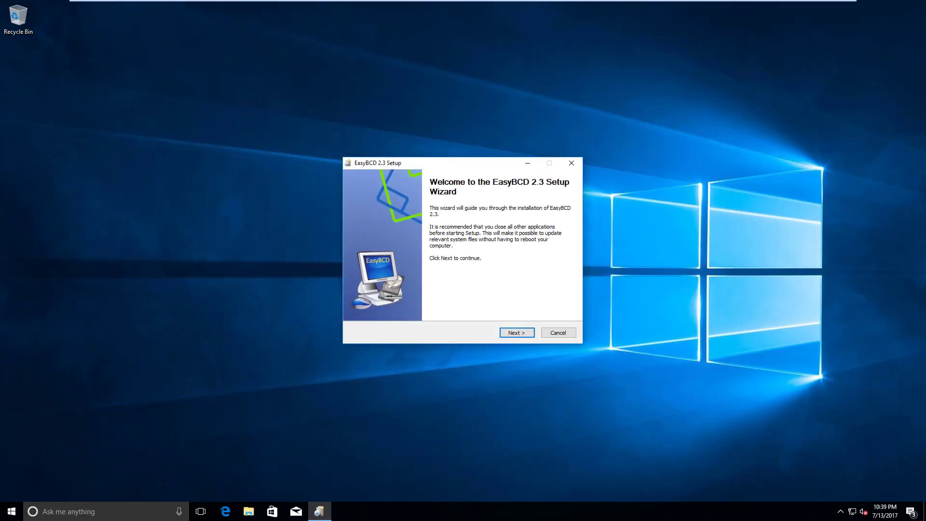
left_click(517, 333)
left_click(517, 333)
left_click(517, 332)
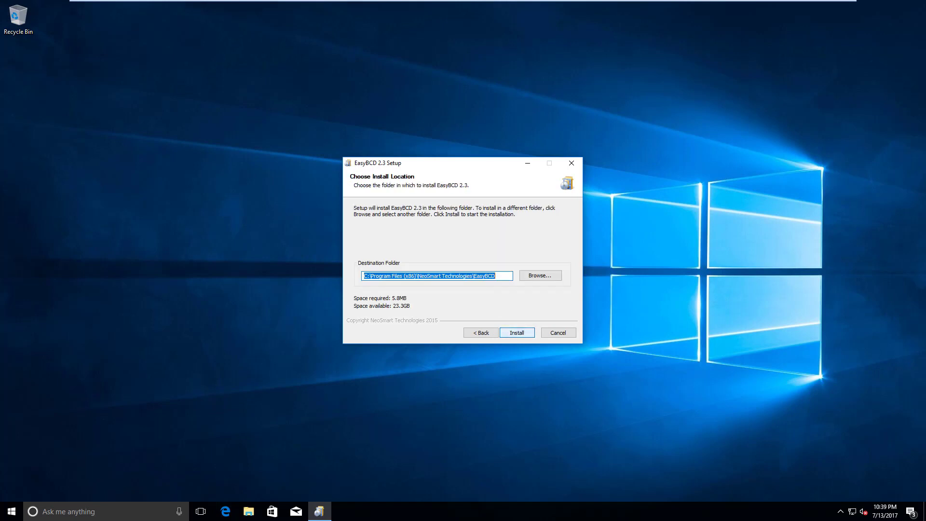
left_click(517, 333)
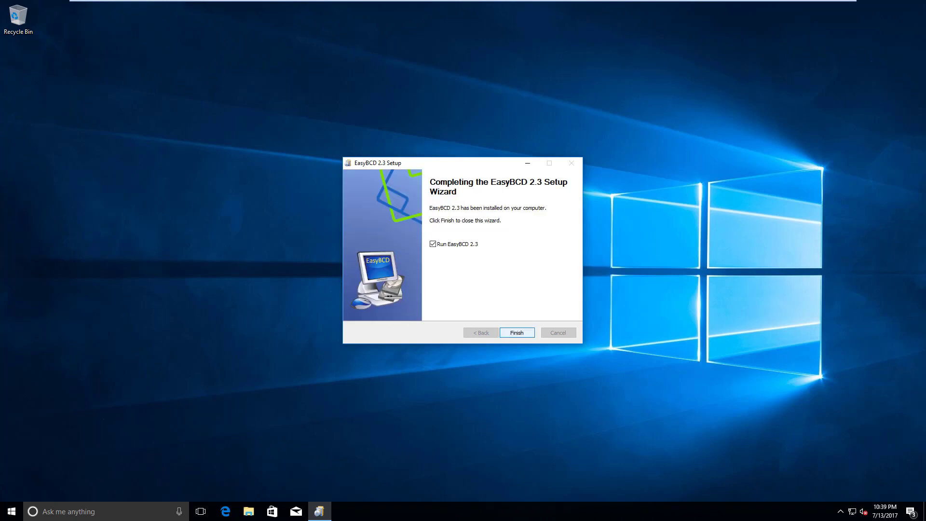
left_click(517, 333)
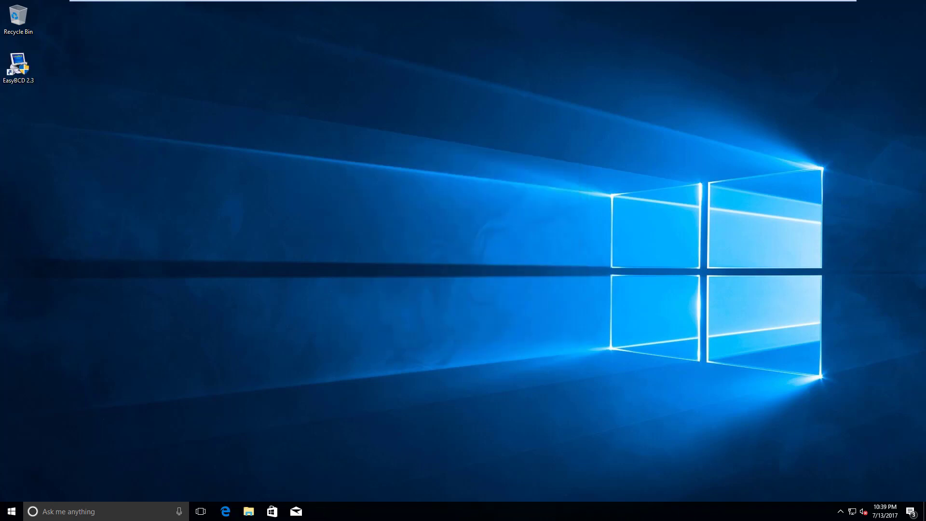
Get past EasyBCD's language and Community Edition prompts and start a new WinPE entry
left_click(517, 251)
left_click(502, 300)
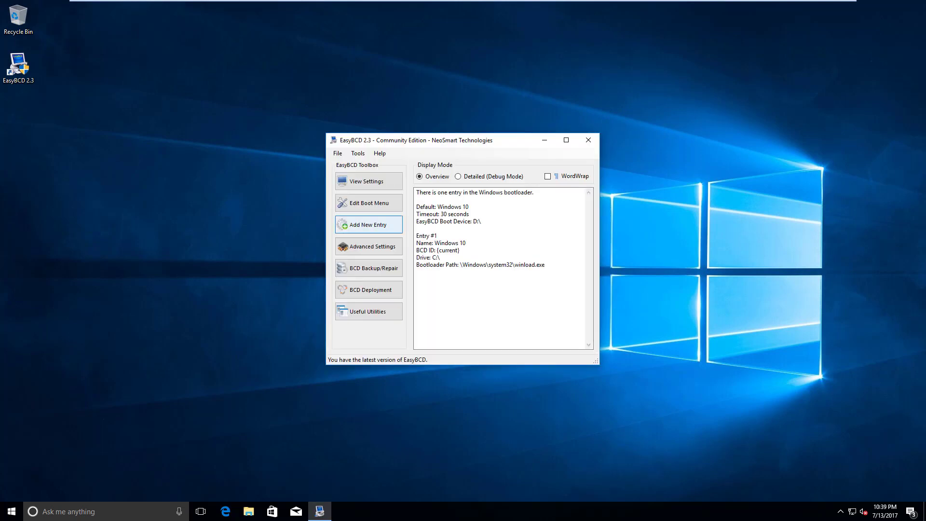
left_click(368, 224)
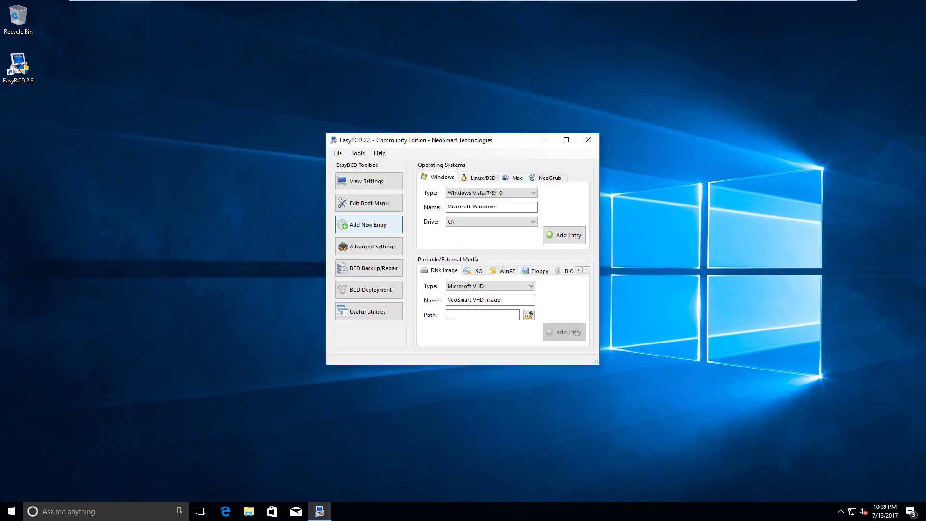
left_click(502, 271)
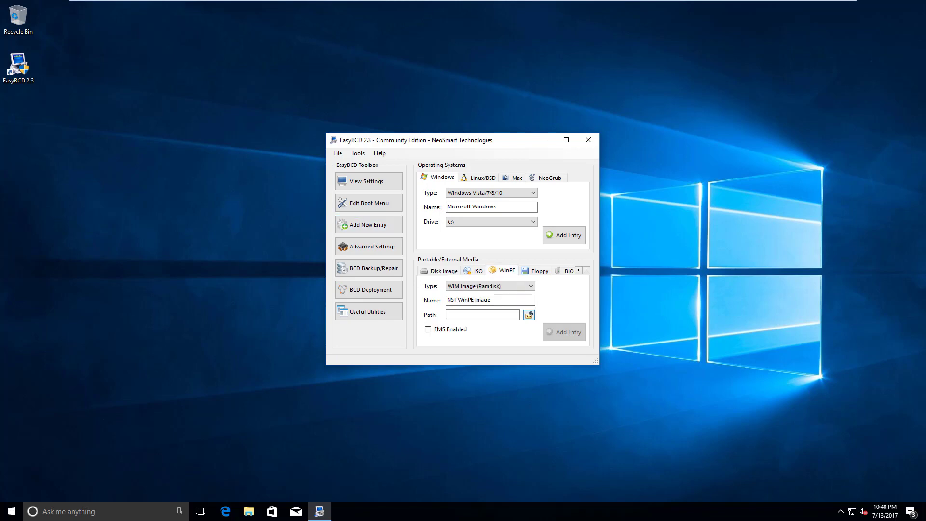
Set the WinPE image path to D:\sources\boot.wim
left_click(529, 315)
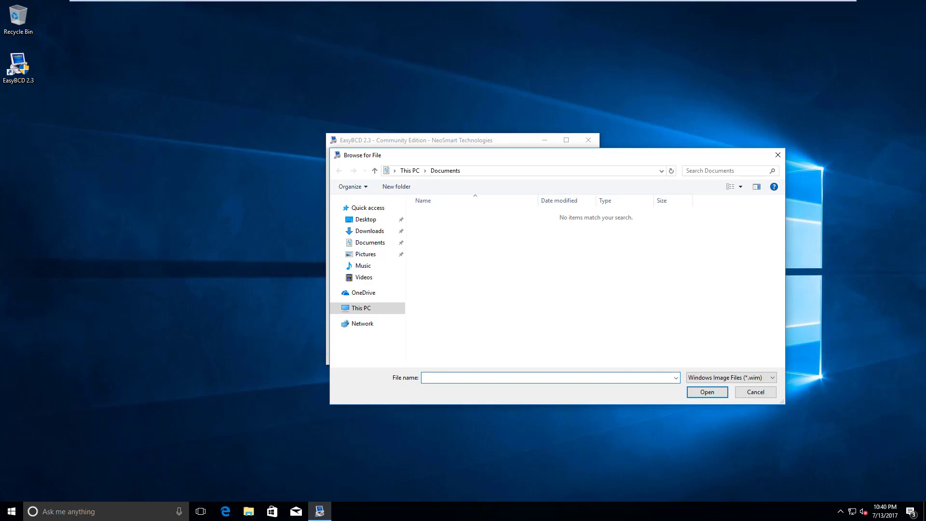
left_click_drag(484, 158, 427, 130)
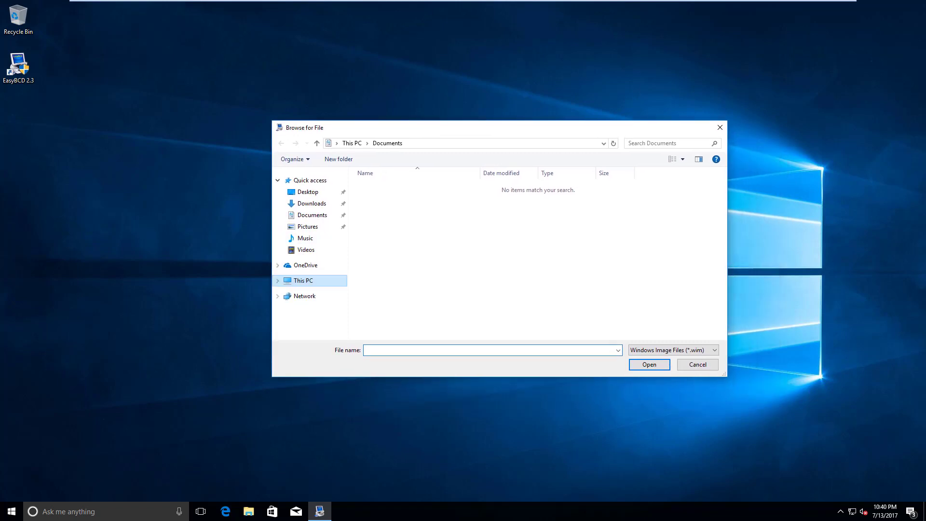
left_click(306, 227)
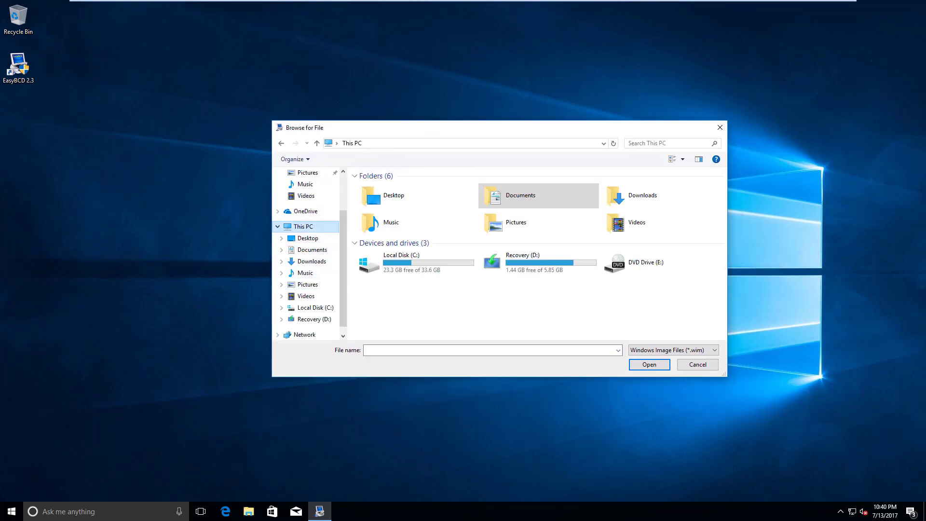
left_click(492, 260)
double_click(523, 262)
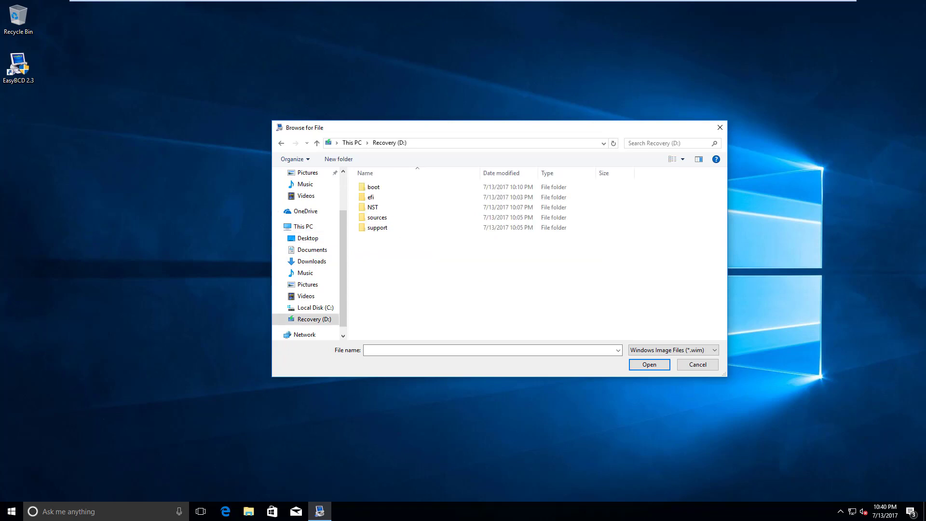
double_click(482, 217)
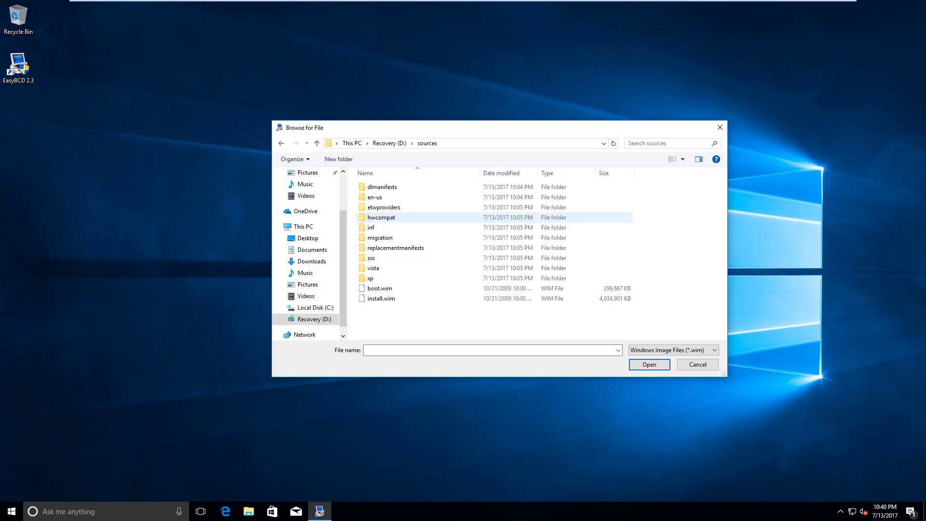
left_click(379, 288)
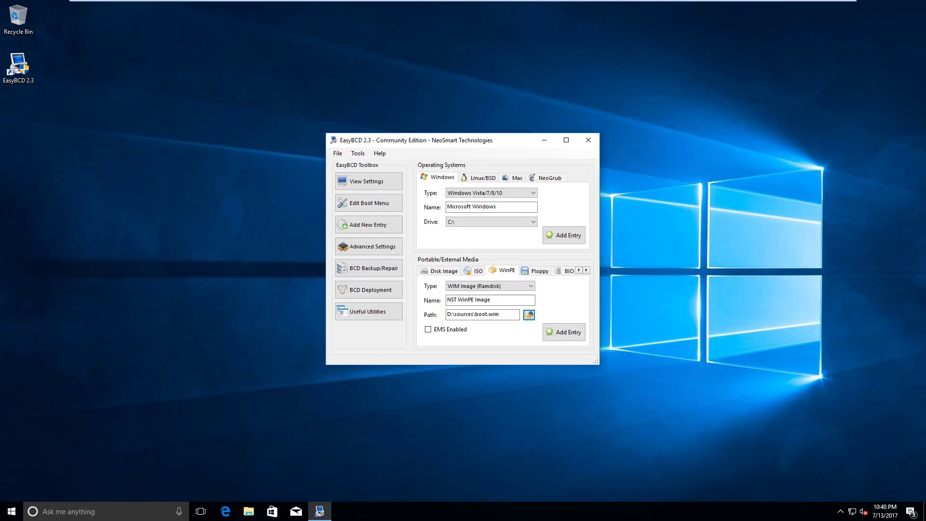
Name the entry 'Recovery' and add it to the boot menu
left_click_drag(502, 300, 446, 300)
type("Recovery")
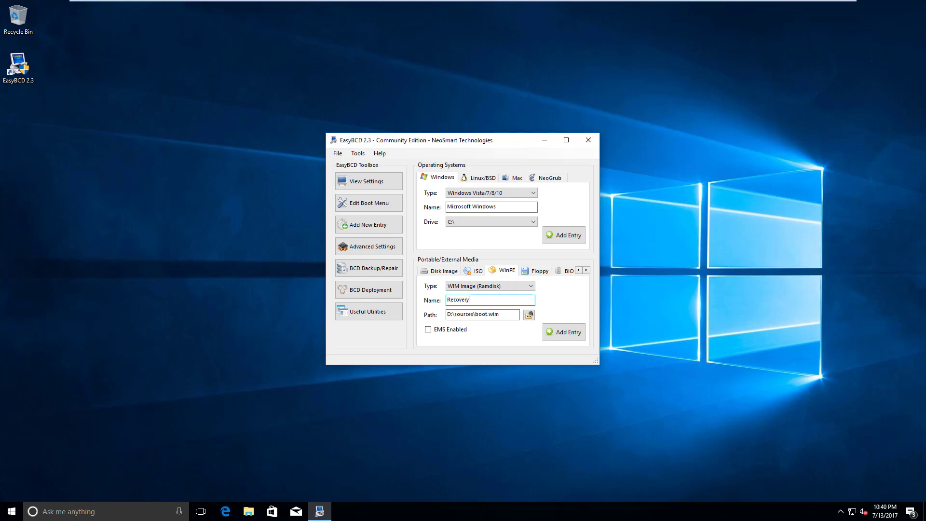
left_click(564, 332)
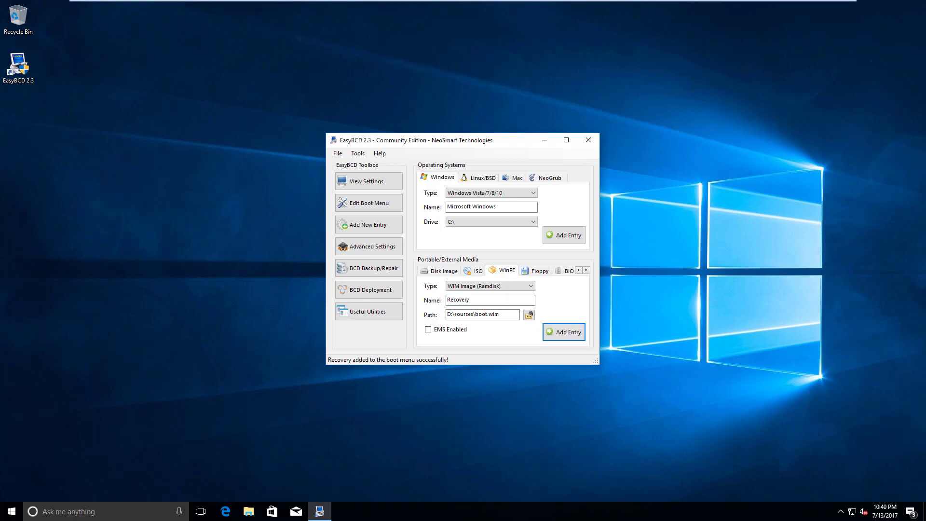
Change the boot menu countdown to 10 seconds and save the bootloader settings
left_click(369, 203)
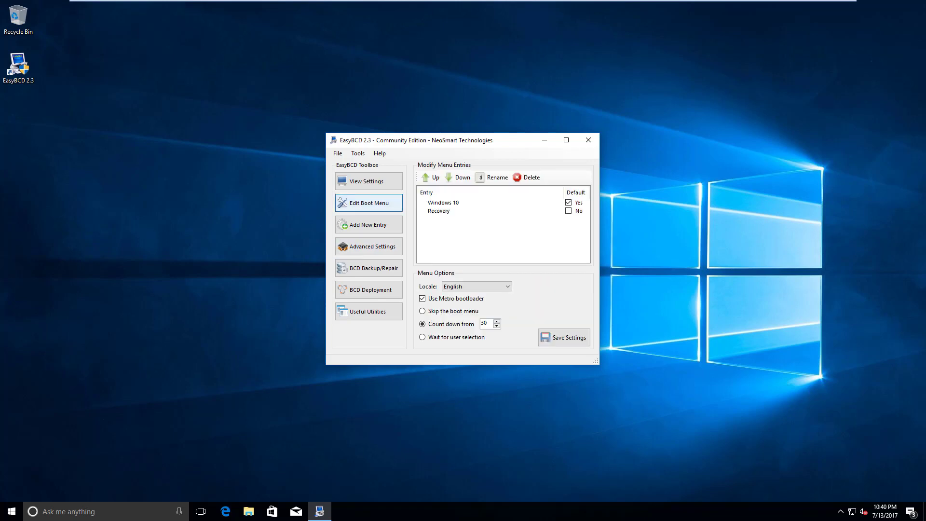
left_click(439, 210)
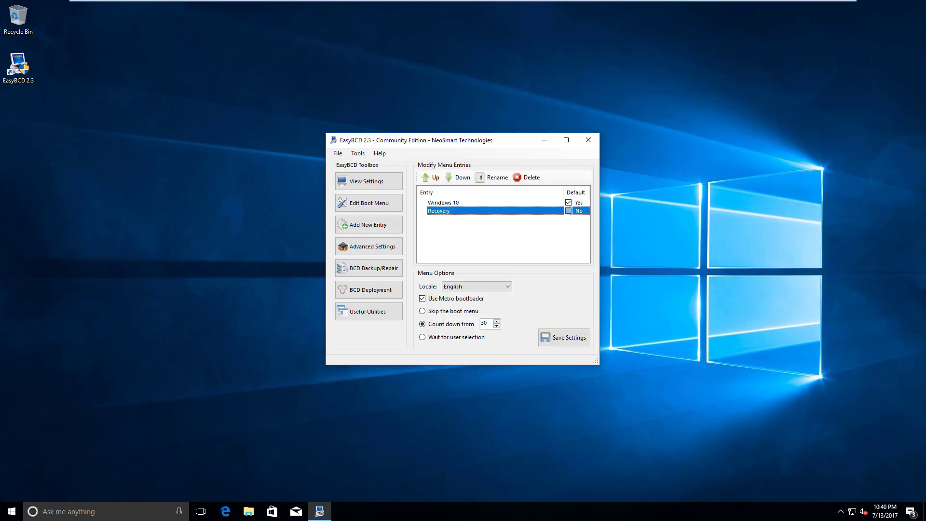
double_click(484, 323)
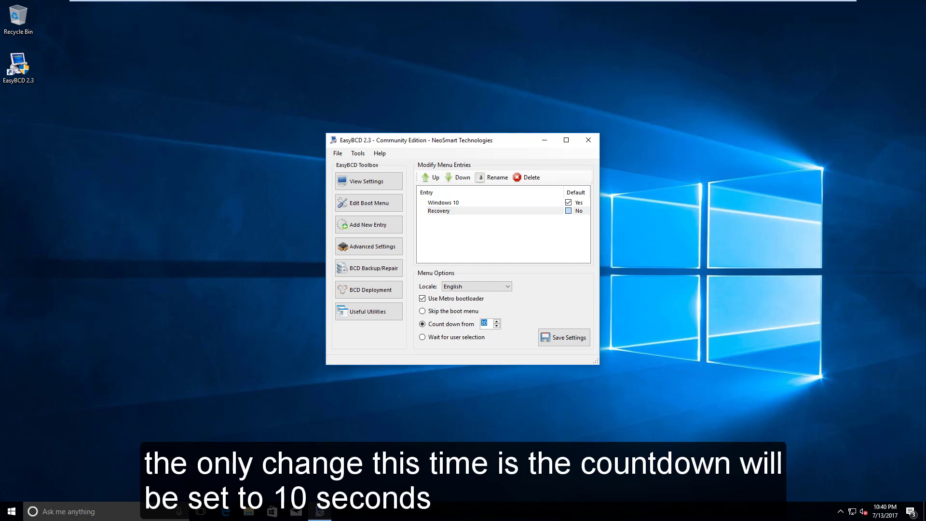
type("10")
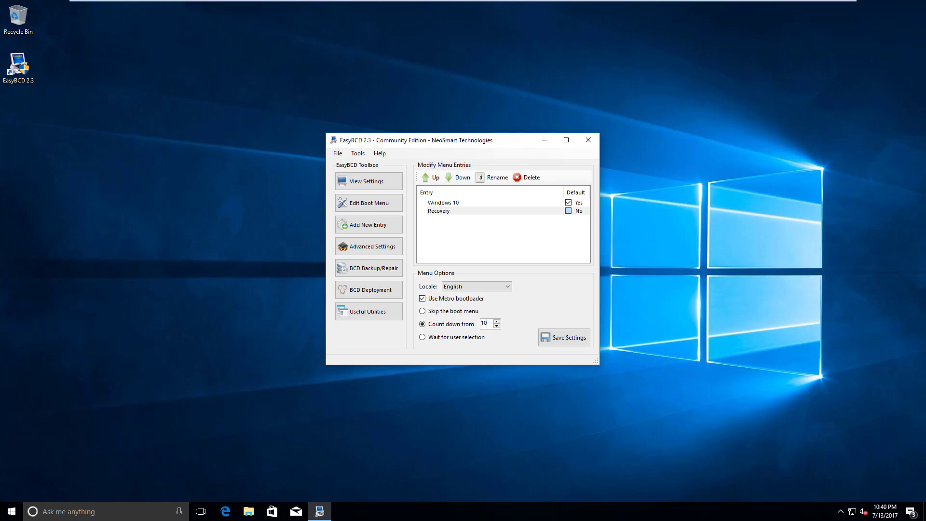
left_click(564, 337)
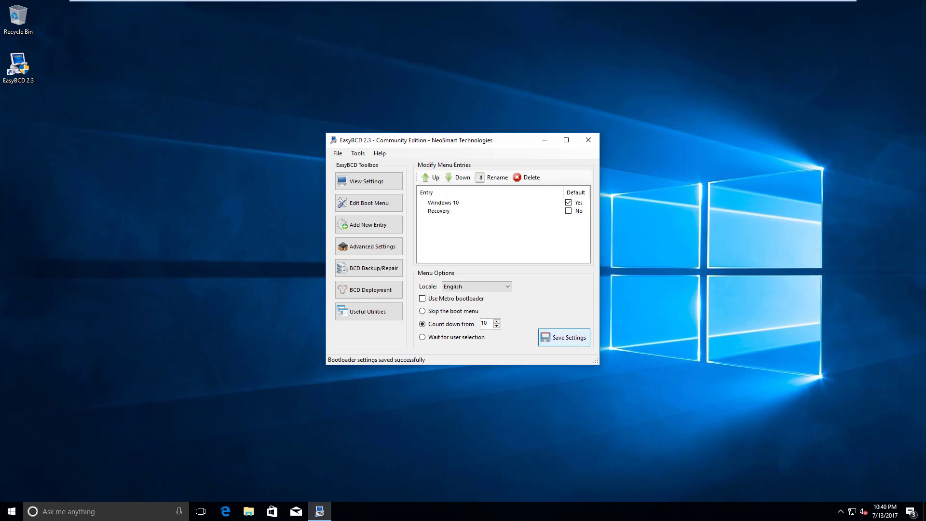
left_click(68, 511)
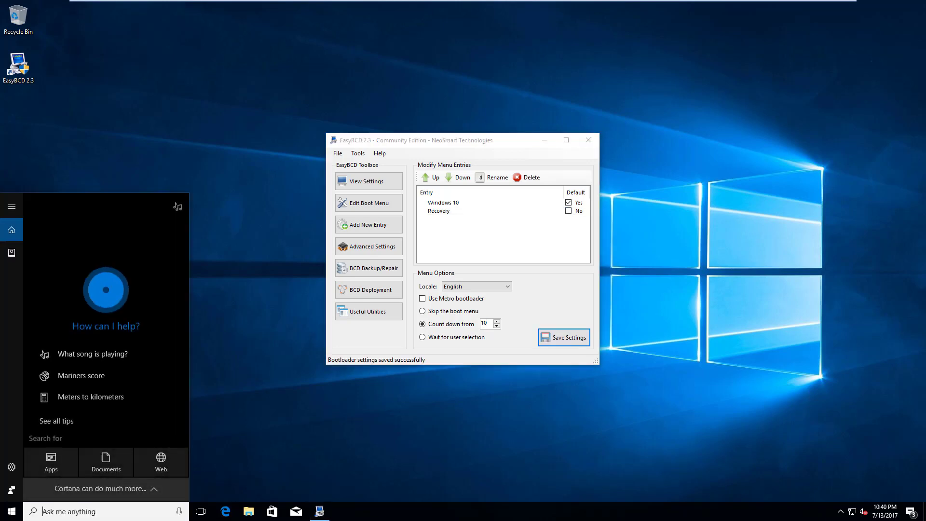
Confirm in msconfig that Recovery is listed with a 10-second timeout, then close without applying
type("msconfig")
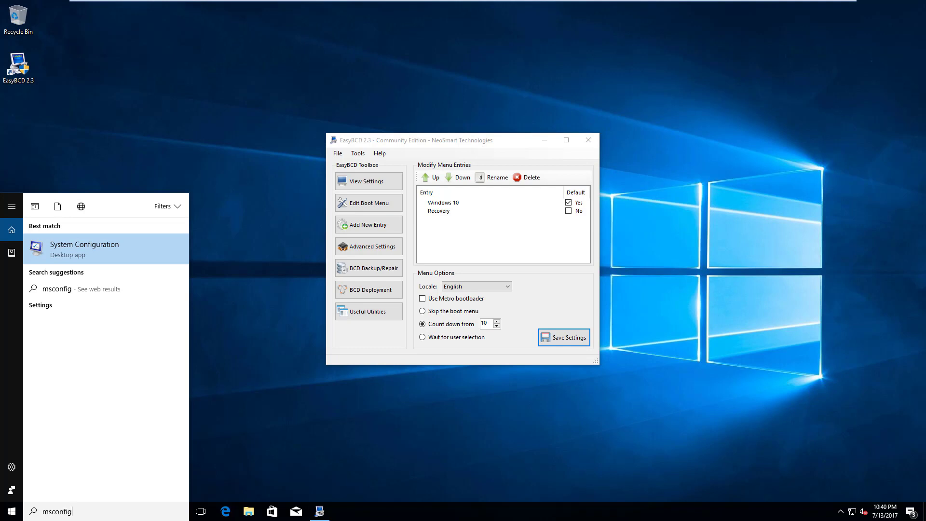
key("Return")
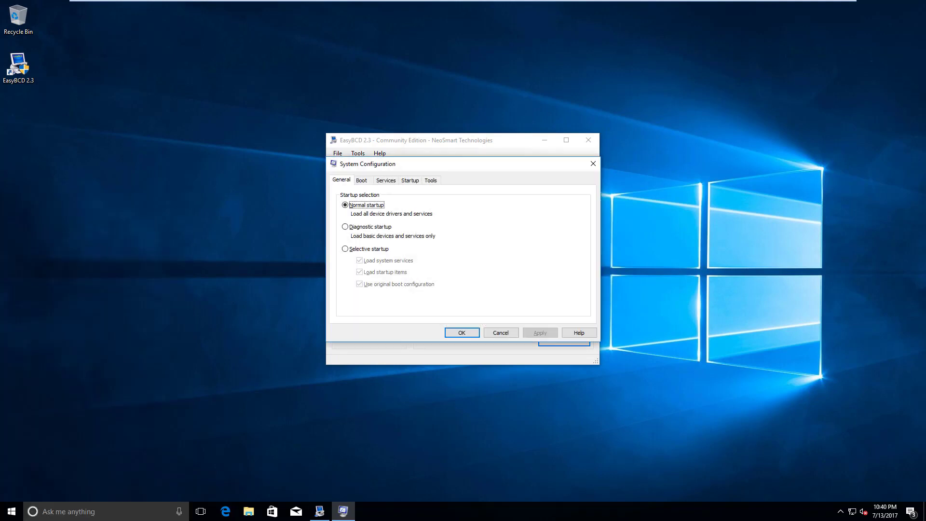
left_click(362, 180)
left_click(375, 201)
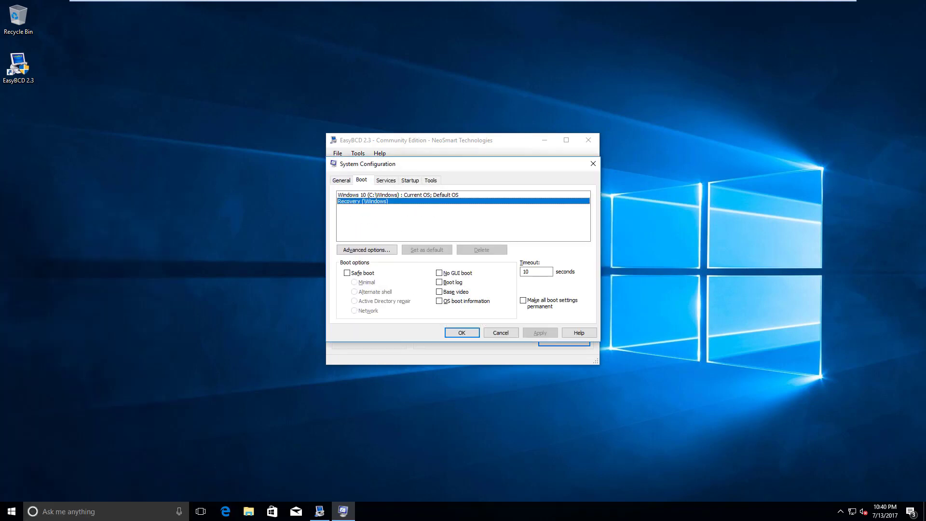
double_click(525, 272)
left_click(533, 271)
left_click(500, 332)
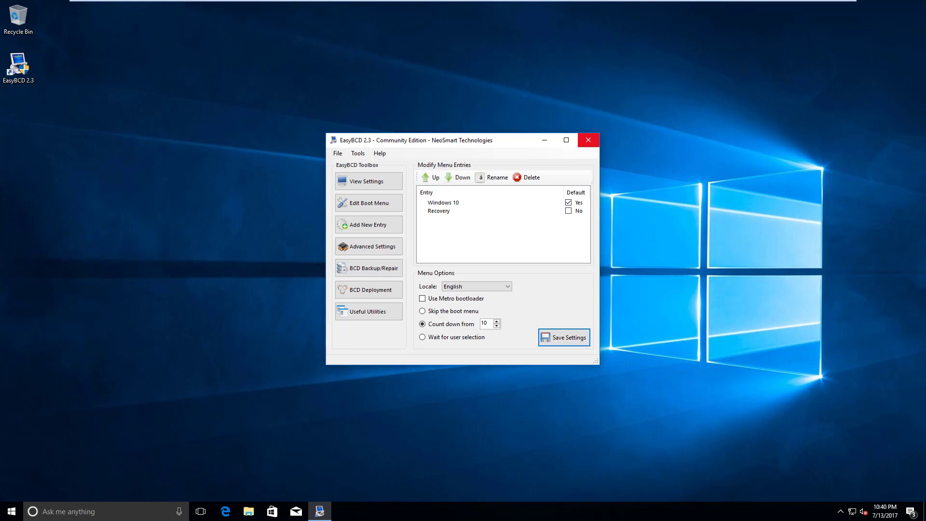
Close EasyBCD and restart Windows from the Start menu's power options
left_click(588, 140)
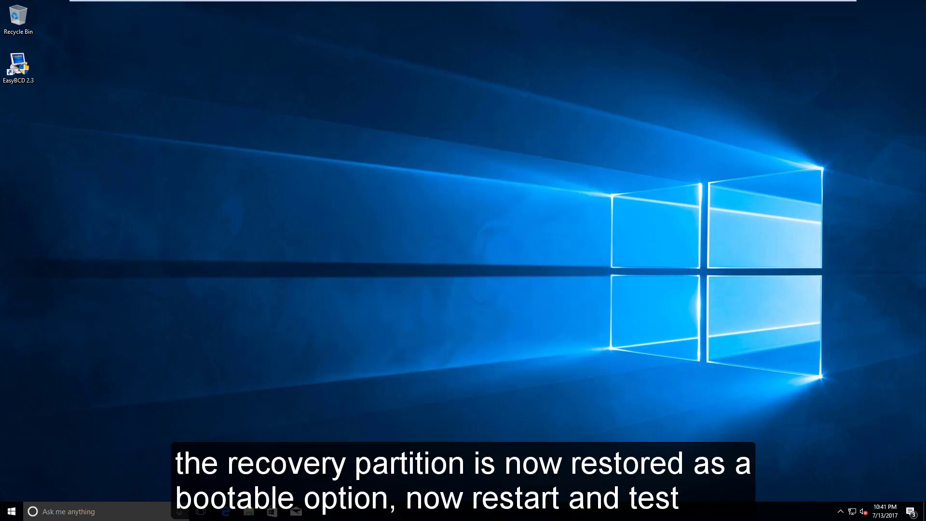
left_click(11, 511)
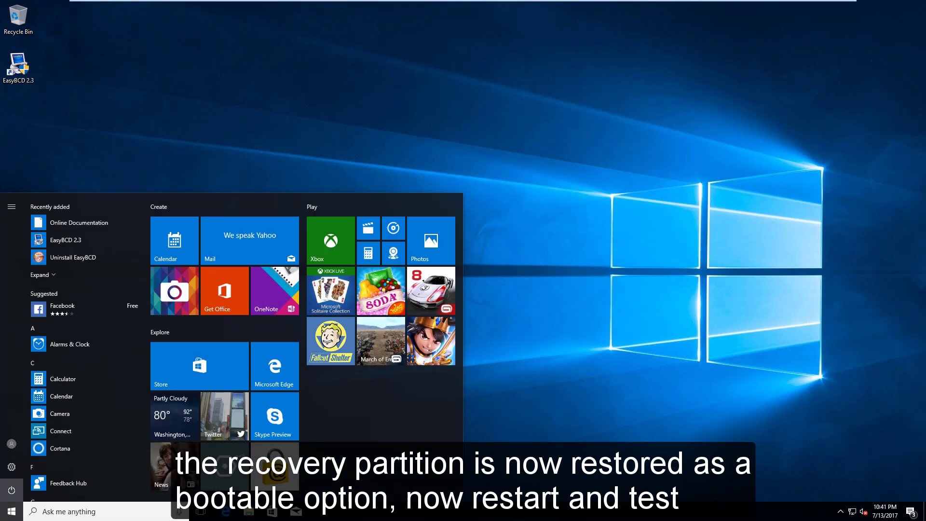
left_click(12, 490)
left_click(15, 464)
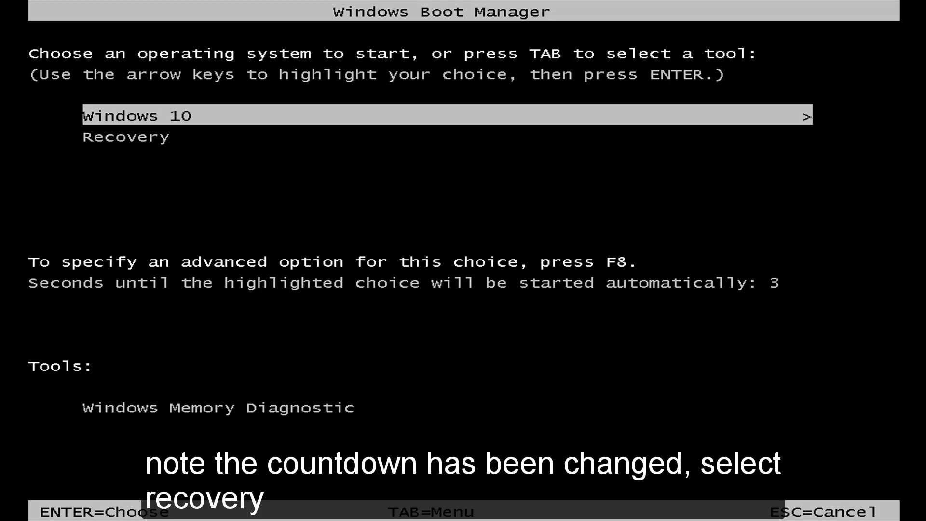
Boot the Recovery entry, accept the default language, and choose Repair your computer
key("Down")
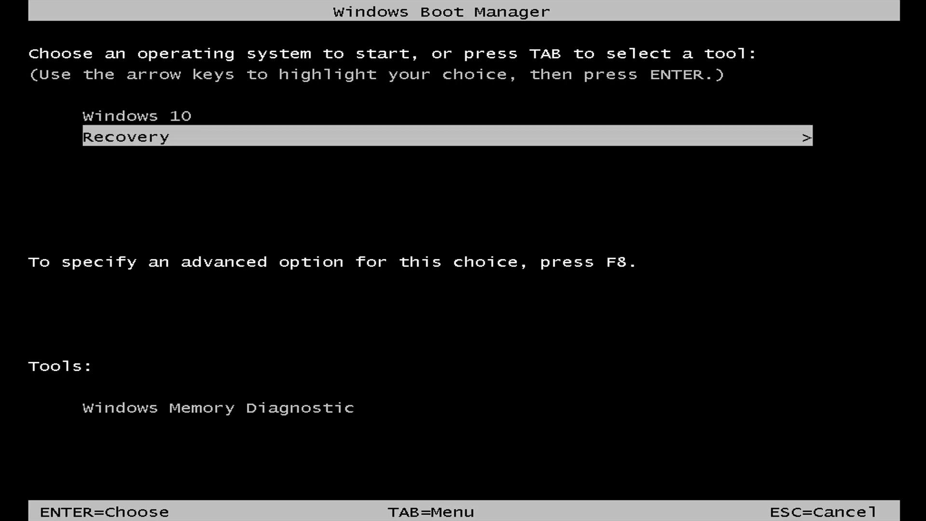
key("Return")
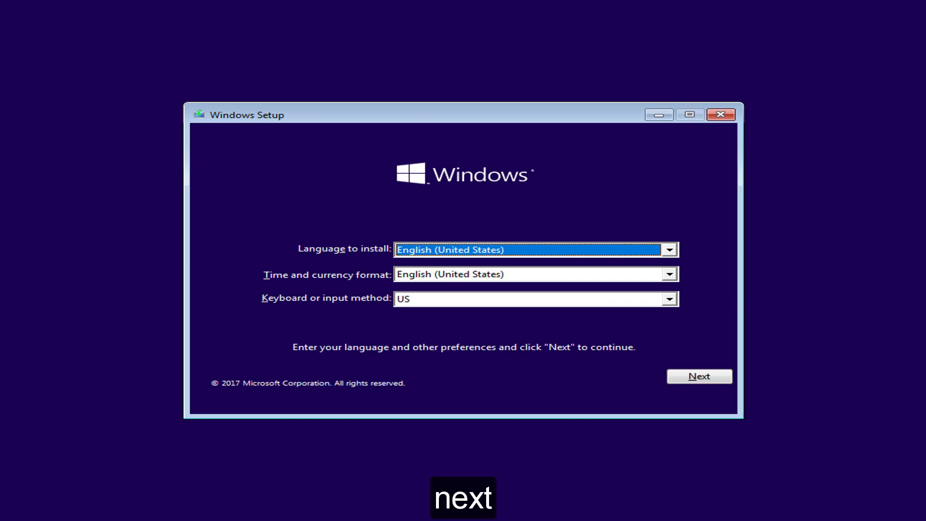
key("Tab")
key("Tab")
key("Tab")
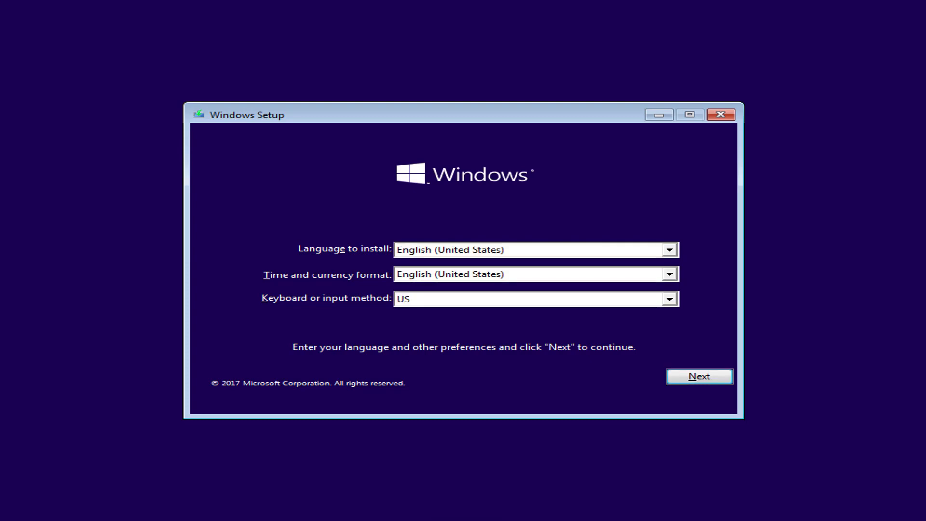
key("Return")
key("Tab")
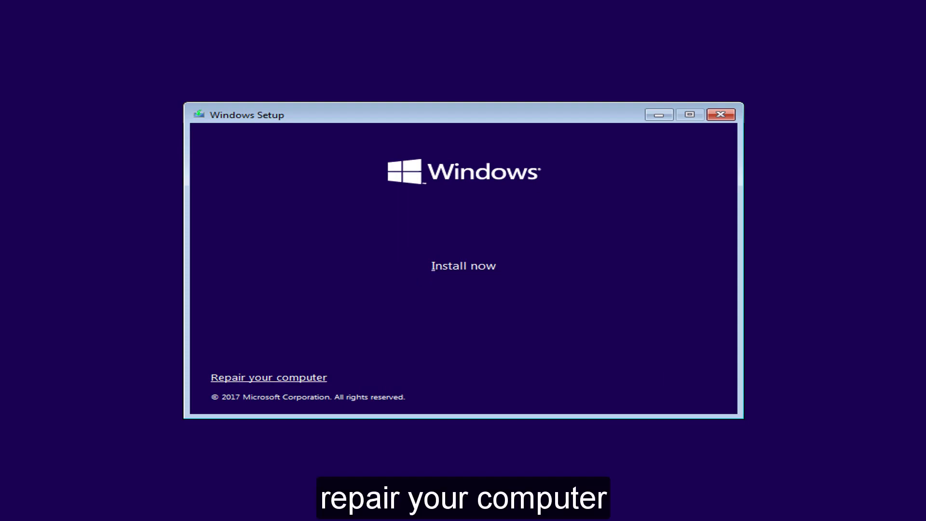
key("Return")
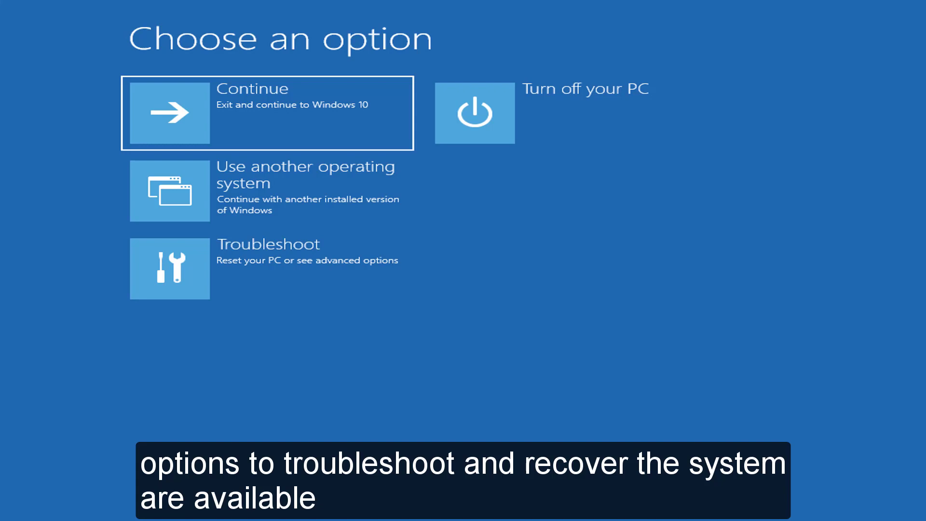
Look at Troubleshoot's advanced options, then boot Windows 10 via Use another operating system
key("Down")
key("Down")
key("Return")
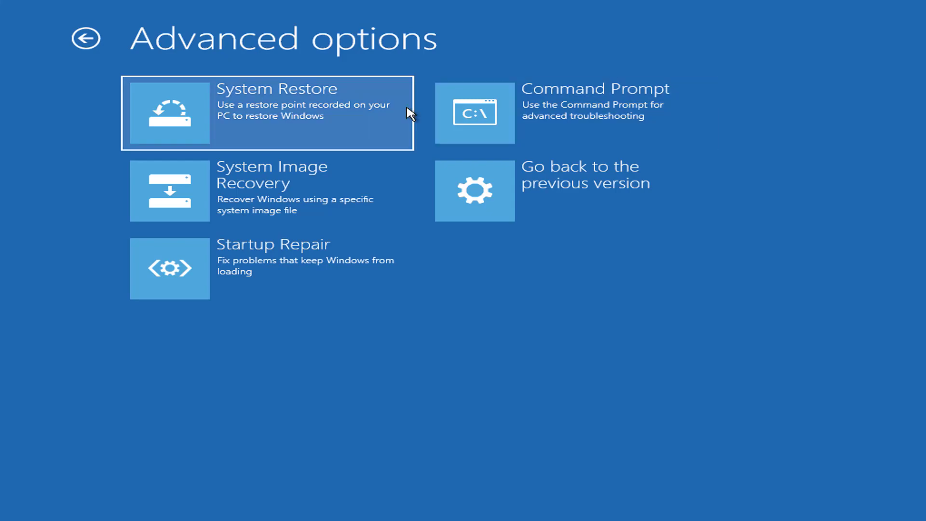
left_click(86, 40)
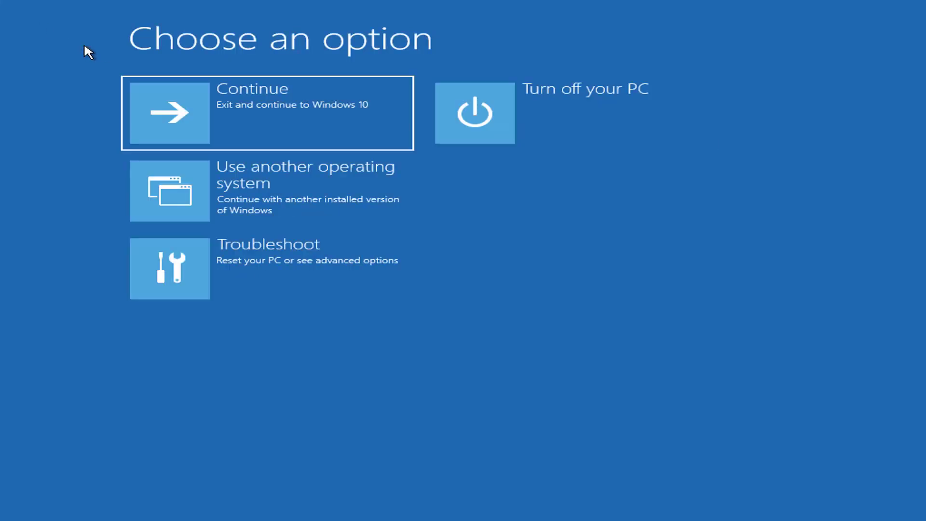
key("Down")
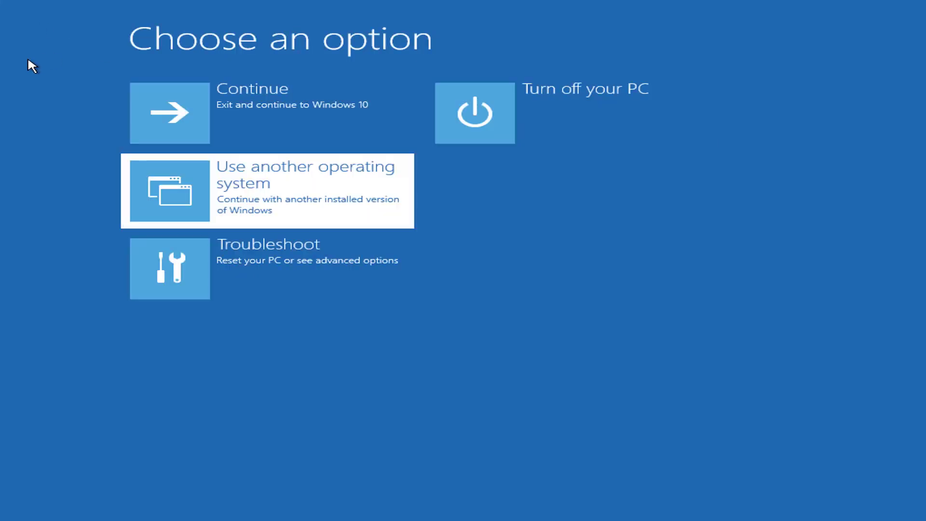
key("Return")
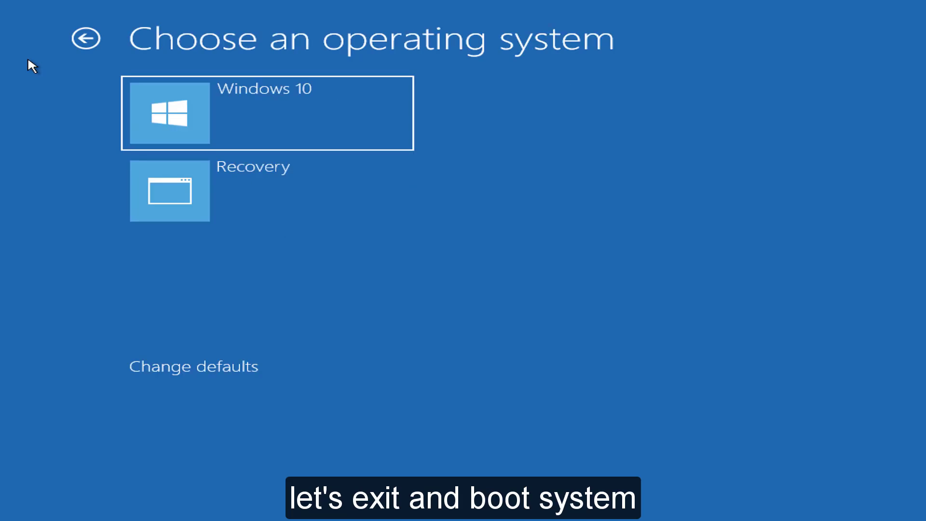
key("Return")
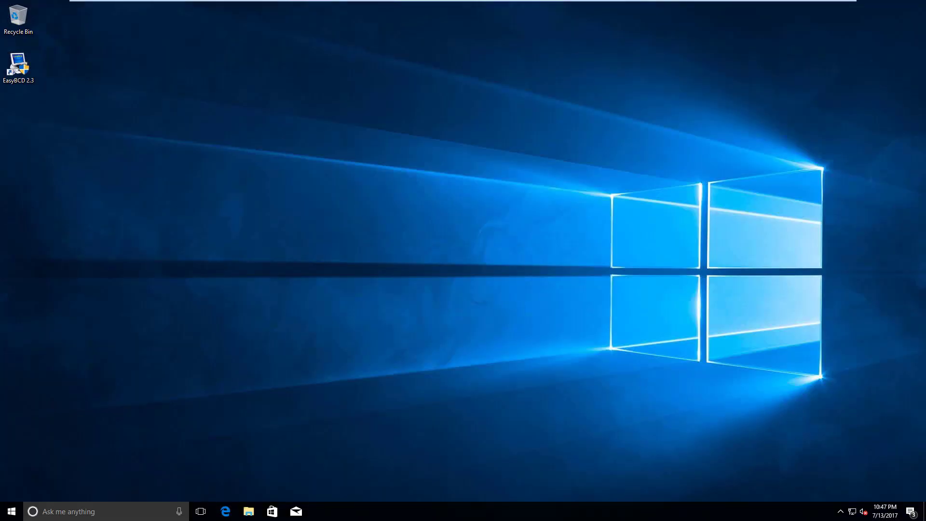
key("super+Pause")
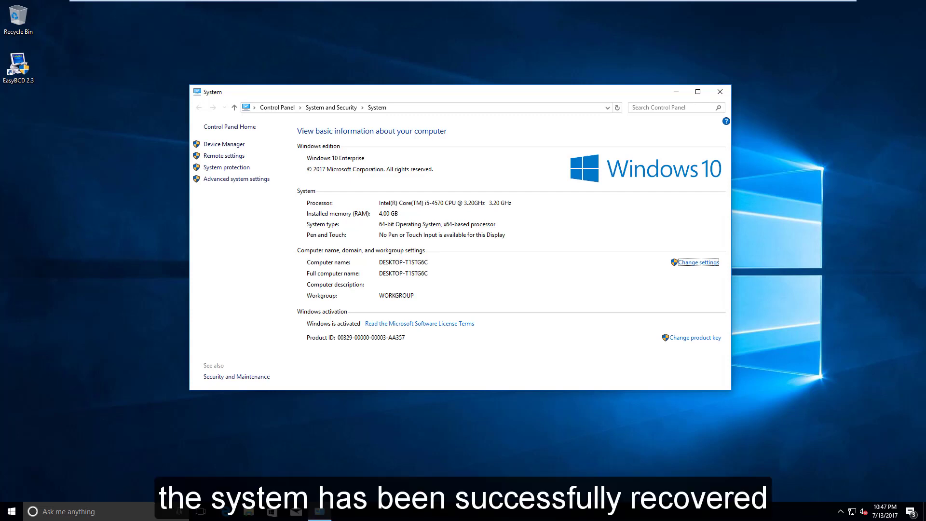
left_click(720, 92)
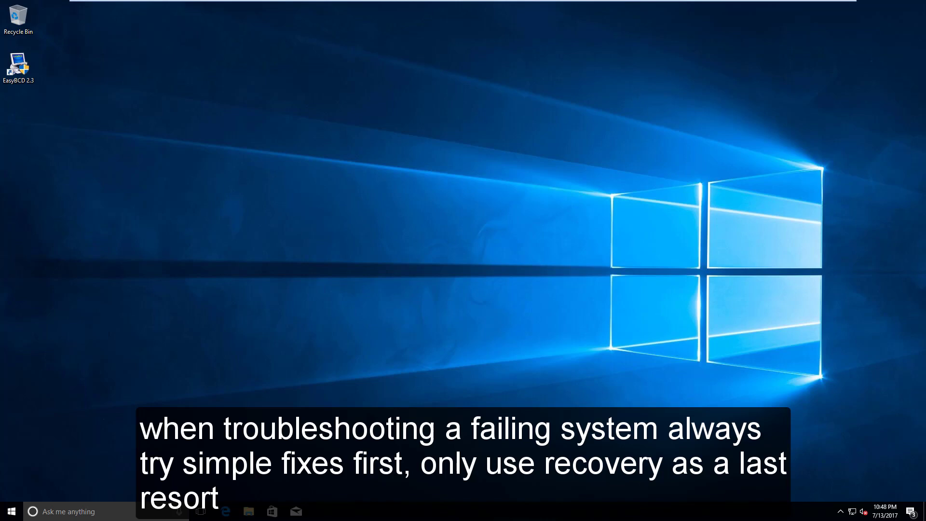
Empty the Recycle Bin, permanently deleting the old EasyBCD 2.3 shortcut
right_click(19, 16)
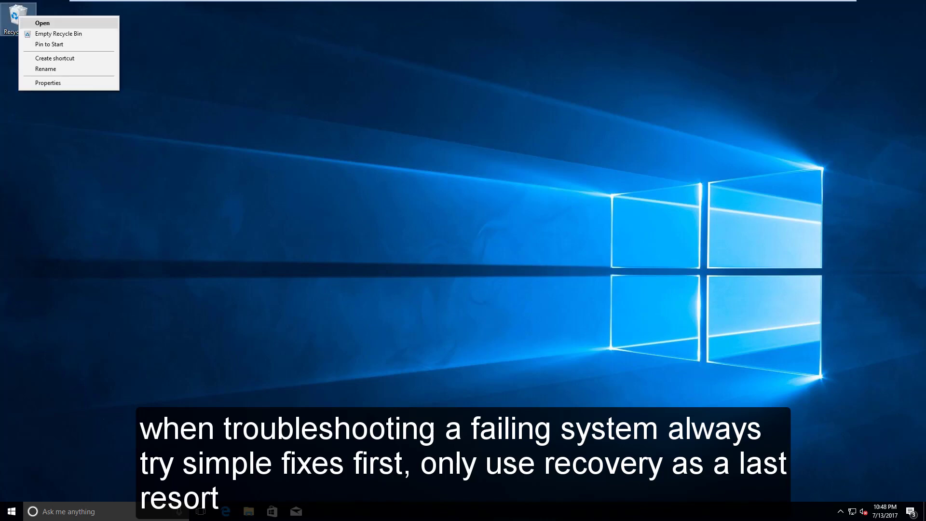
left_click(58, 34)
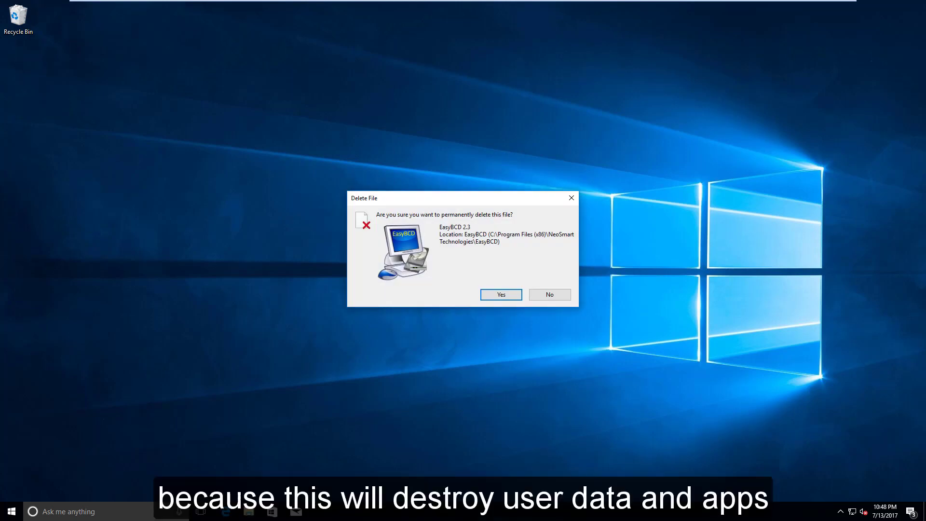
key("Return")
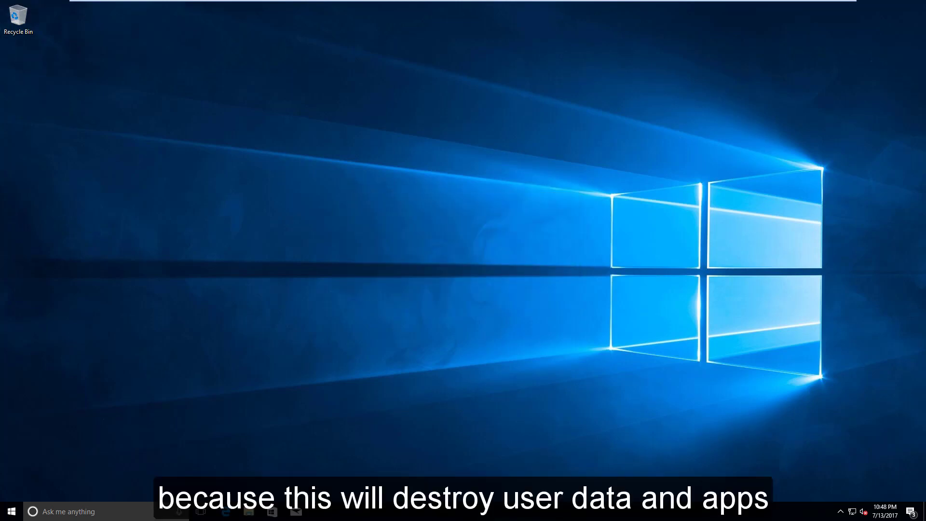
Send an EasyBCD shortcut to the desktop from C:\Program Files (x86)\NeoSmart Technologies\EasyBCD
left_click(248, 511)
left_click(239, 338)
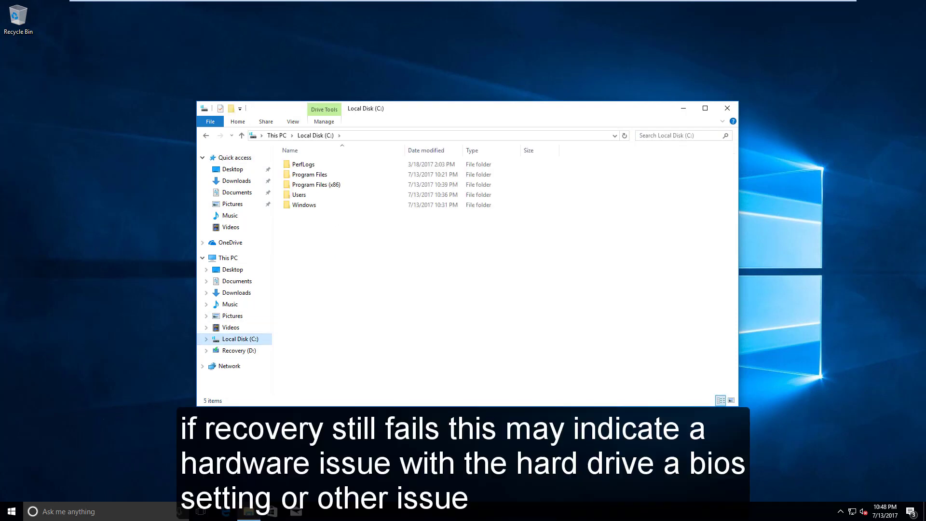
left_click(309, 174)
double_click(316, 184)
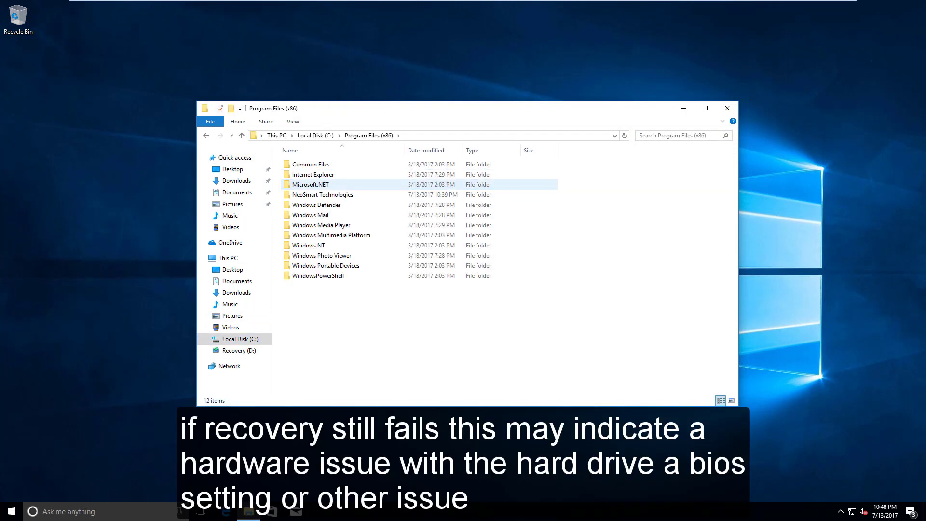
double_click(323, 194)
double_click(296, 164)
left_click(304, 194)
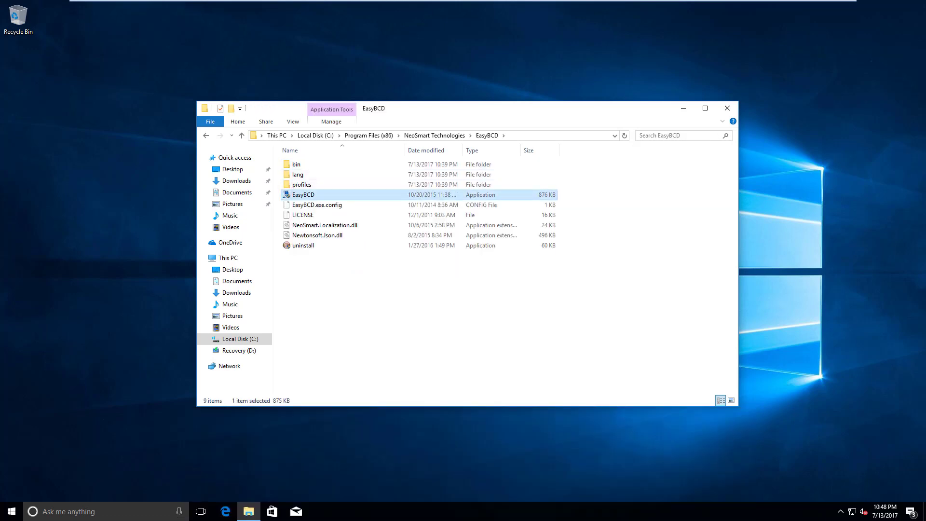
right_click(293, 196)
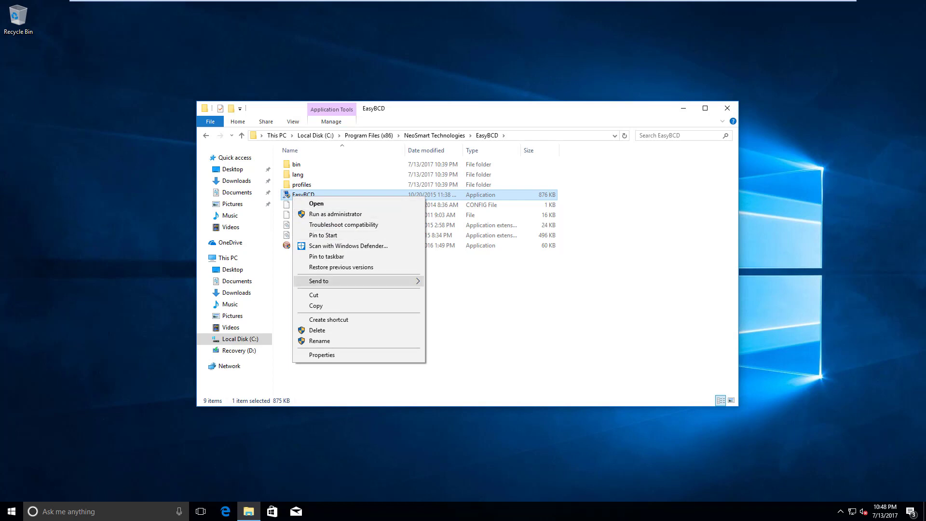
mouse_move(319, 281)
left_click(471, 303)
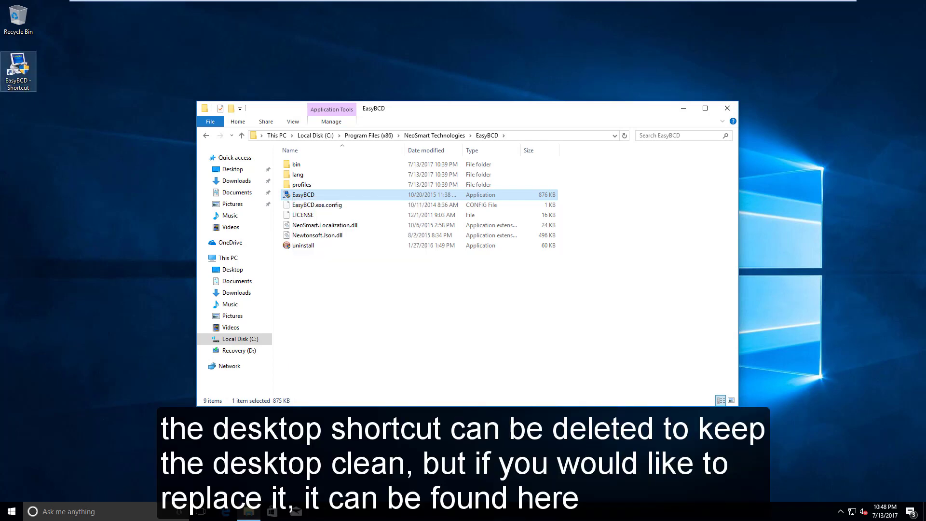
Delete the new EasyBCD shortcut permanently via the Recycle Bin and close the folder window
left_click_drag(18, 72, 18, 17)
right_click(18, 18)
left_click(53, 36)
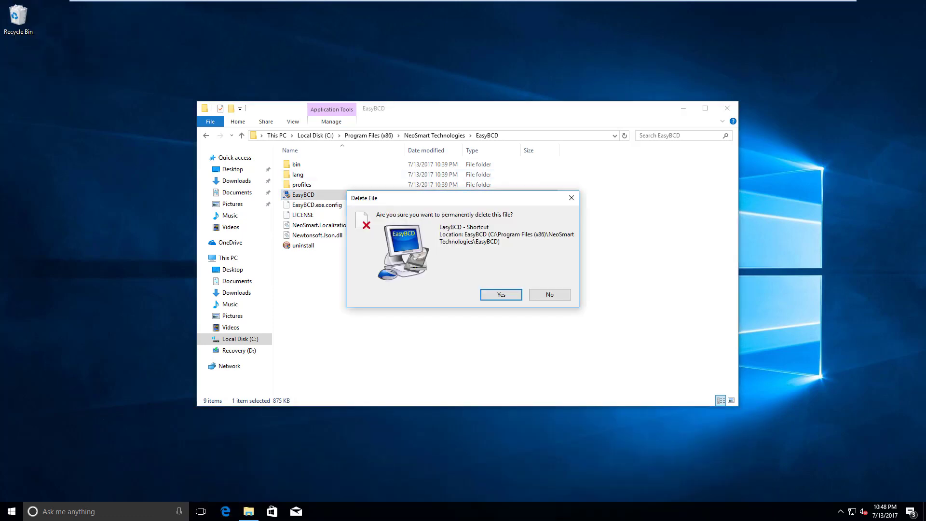
left_click(499, 295)
left_click(727, 108)
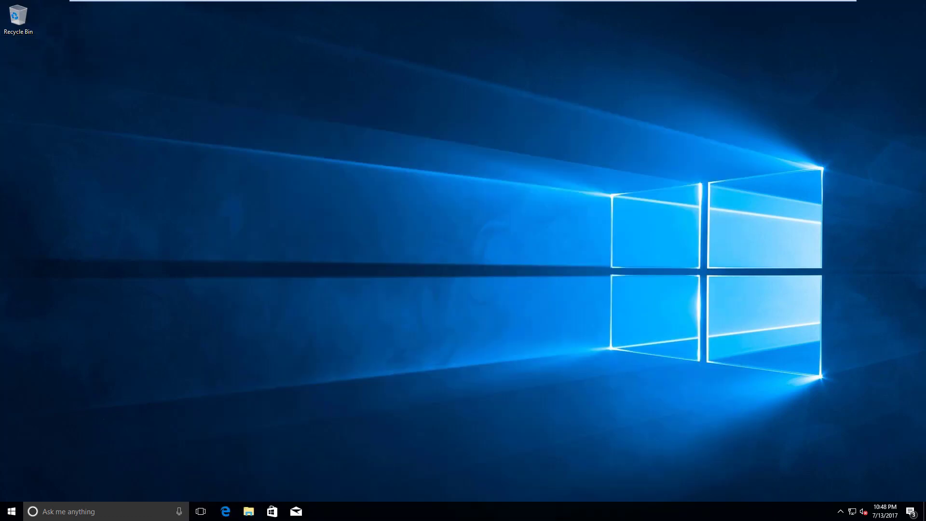